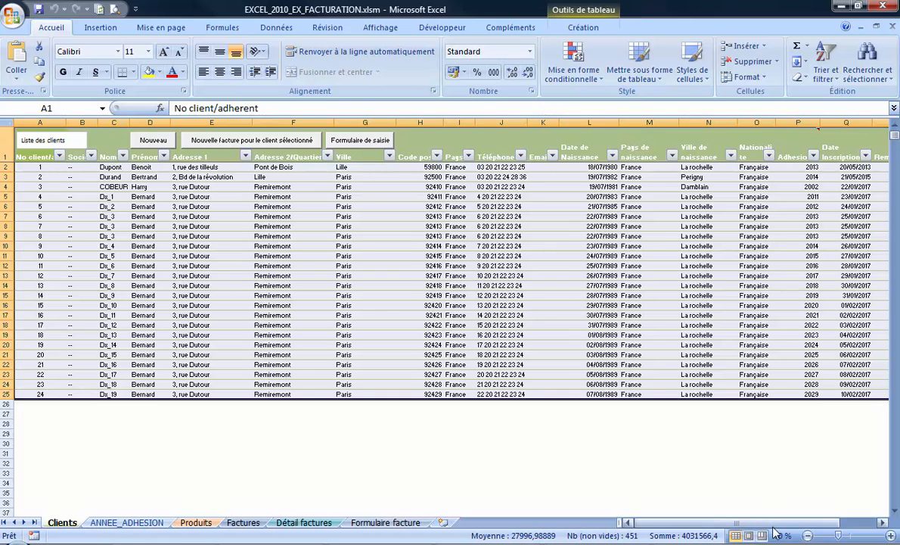
- Create a pivot table from the TableauClients table on a new worksheet
{"action": "scroll", "coordinate": [772, 503], "scroll_direction": "right", "scroll_amount": 3}
{"action": "scroll", "coordinate": [772, 502], "scroll_direction": "left", "scroll_amount": 3}
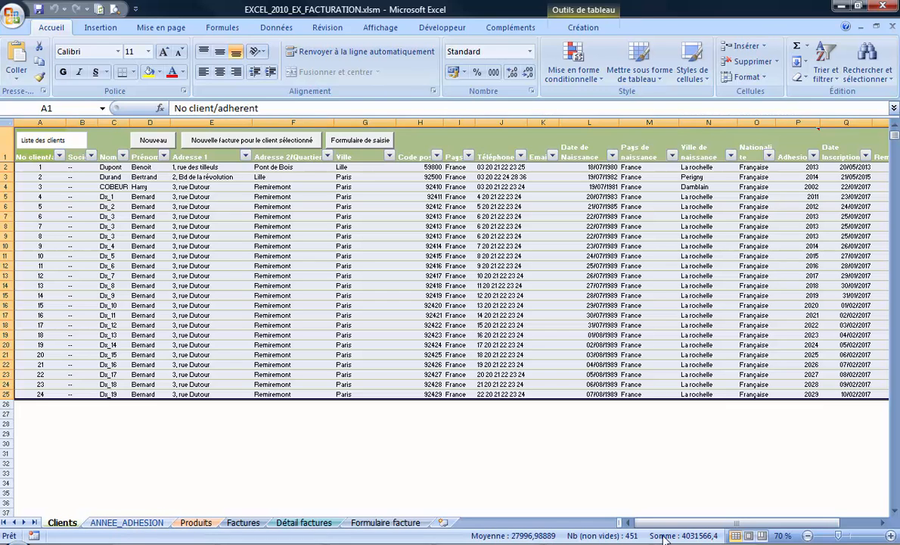
{"action": "left_click_drag", "start_coordinate": [665, 522], "coordinate": [263, 484]}
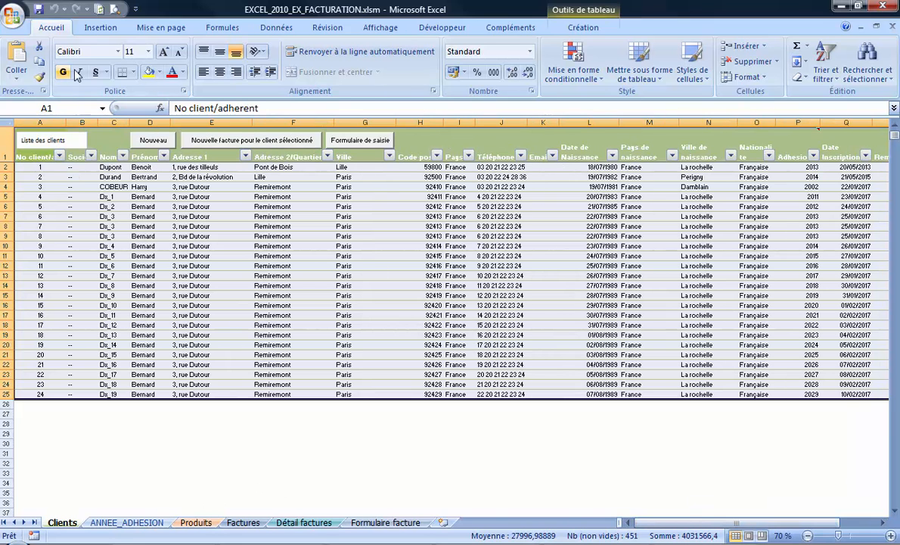
{"action": "left_click", "coordinate": [101, 27]}
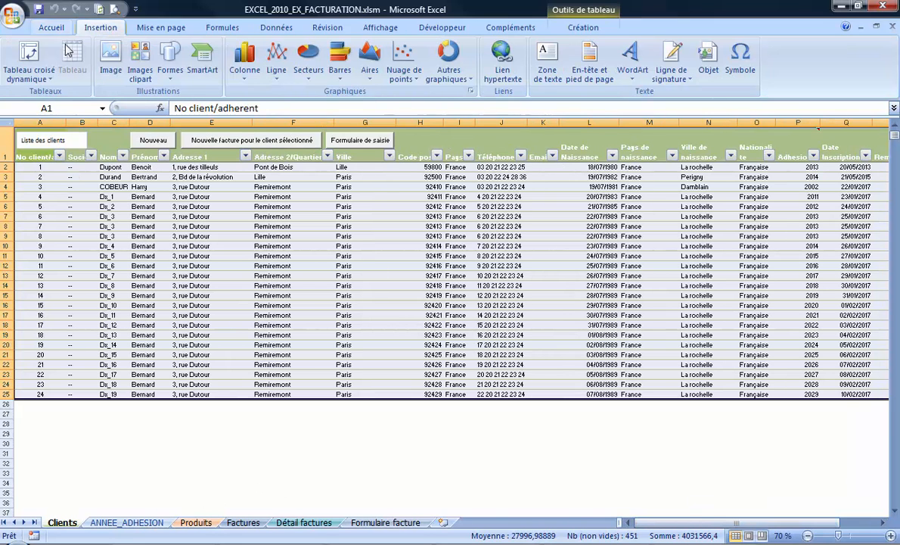
{"action": "left_click", "coordinate": [29, 74]}
{"action": "left_click", "coordinate": [55, 96]}
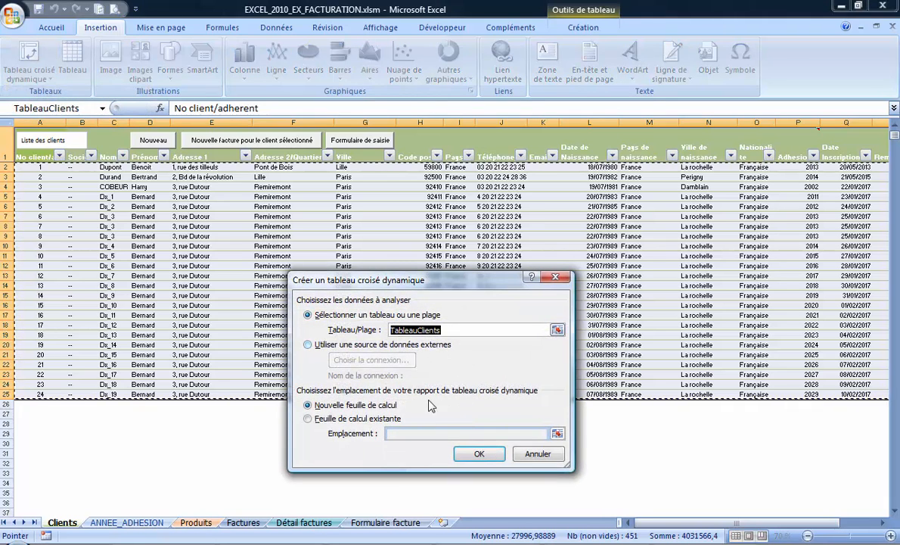
{"action": "left_click", "coordinate": [479, 454]}
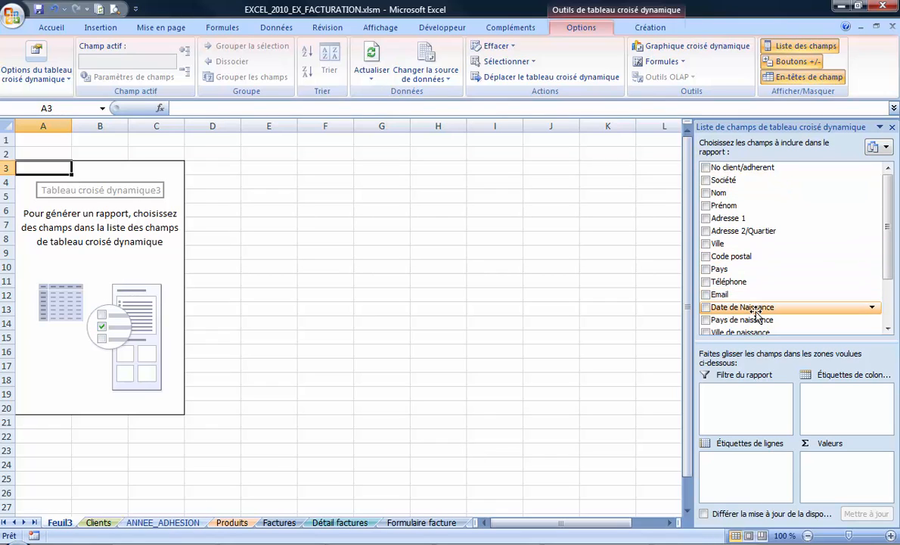
- Set Pays as the report filter, No client/adherent as row labels and the count of Nom as values in the pivot table
{"action": "left_click_drag", "start_coordinate": [733, 270], "coordinate": [766, 408]}
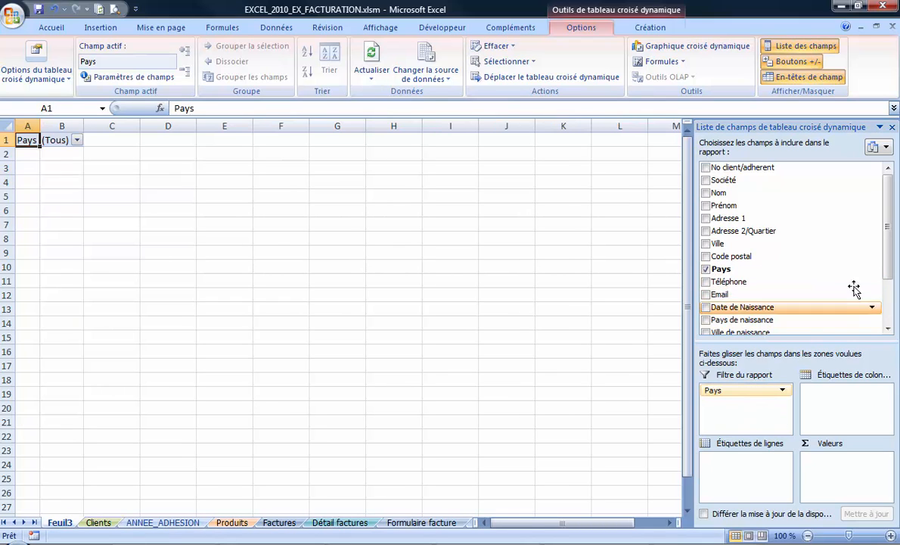
{"action": "left_click_drag", "start_coordinate": [762, 174], "coordinate": [753, 481]}
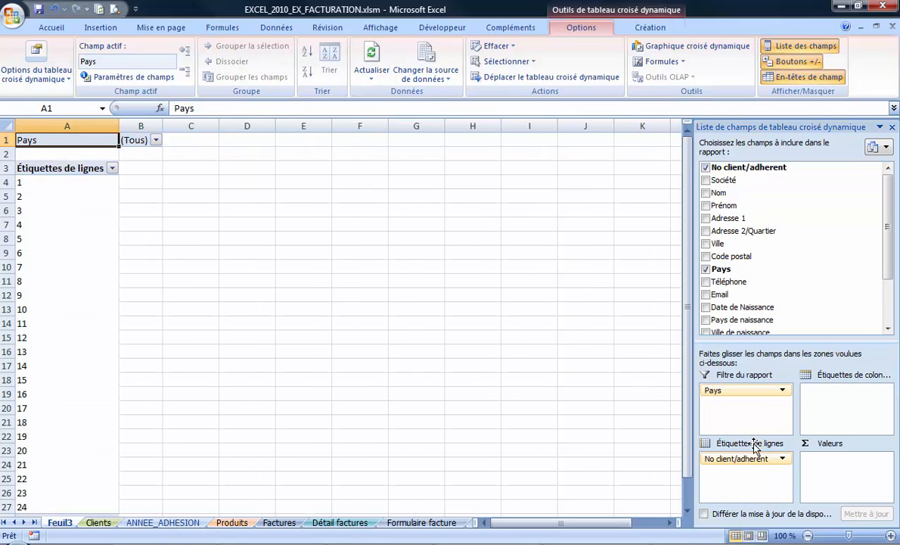
{"action": "left_click_drag", "start_coordinate": [744, 193], "coordinate": [838, 469]}
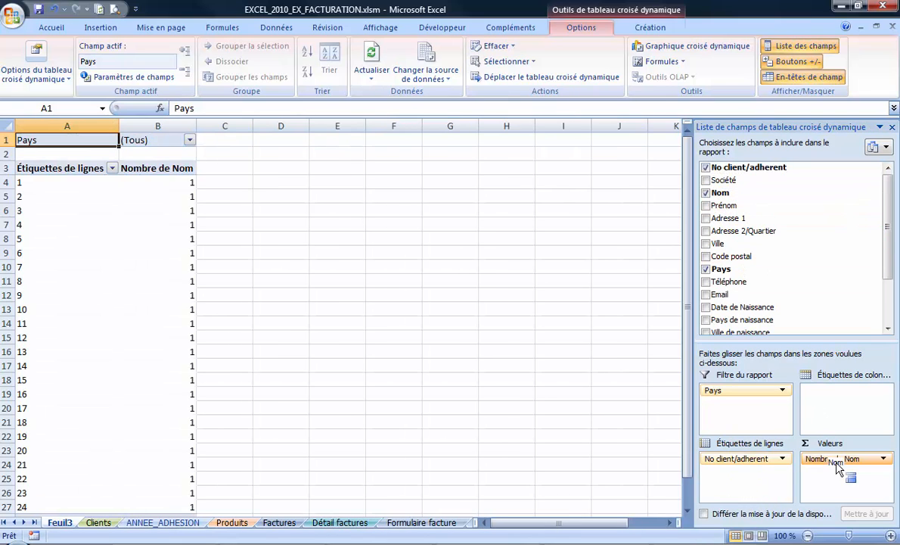
{"action": "left_click", "coordinate": [882, 459]}
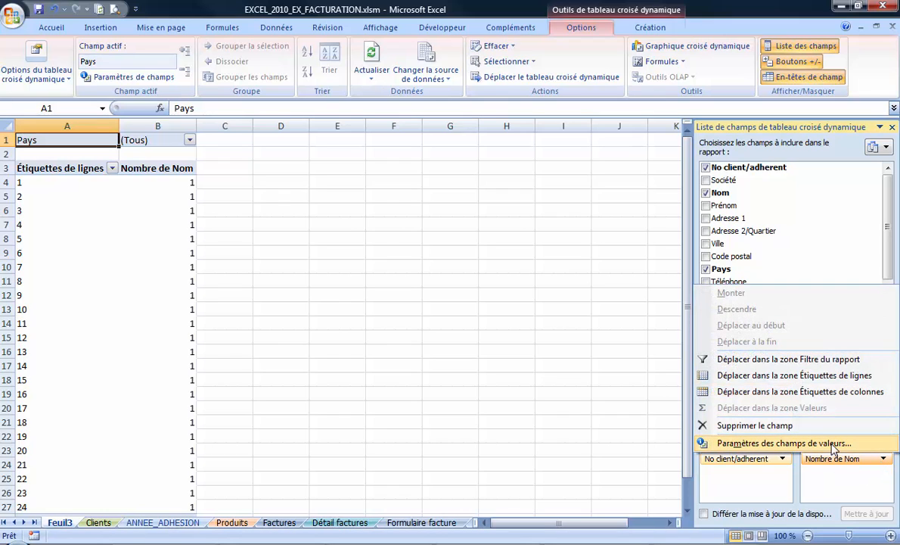
{"action": "left_click", "coordinate": [508, 352]}
- Review the pivot table down to its grand total and compare its field layout with the one on the ANNEE_ADHESION sheet
{"action": "scroll", "coordinate": [439, 354], "scroll_direction": "down", "scroll_amount": 7}
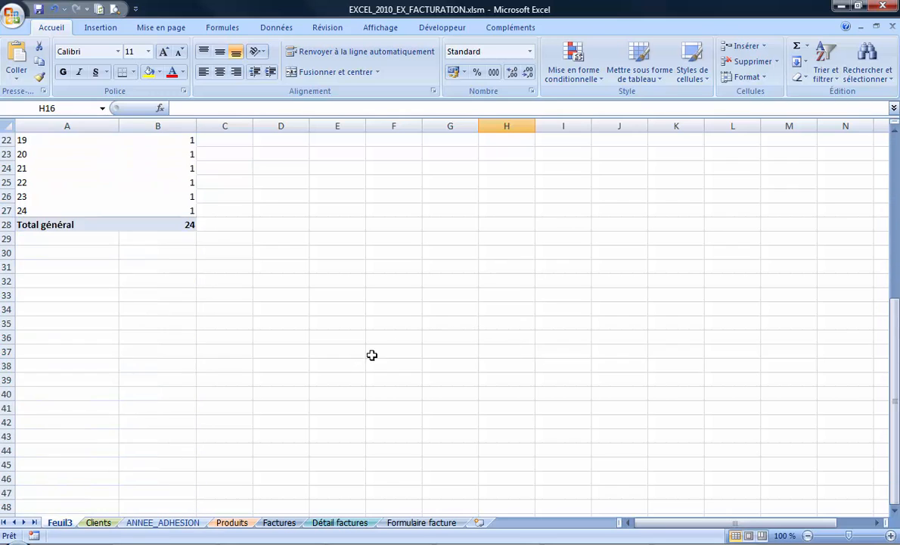
{"action": "scroll", "coordinate": [333, 359], "scroll_direction": "up", "scroll_amount": 5}
{"action": "scroll", "coordinate": [292, 362], "scroll_direction": "up", "scroll_amount": 2}
{"action": "left_click", "coordinate": [155, 321]}
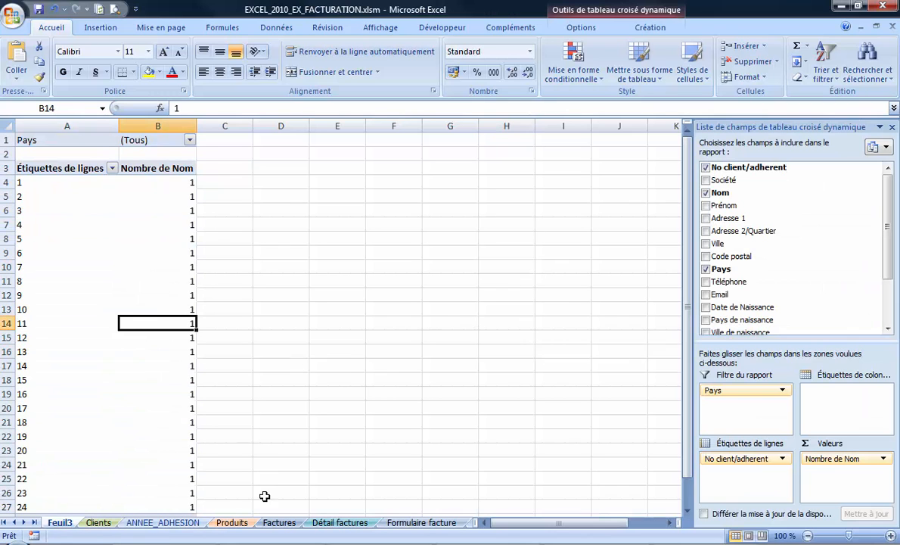
{"action": "left_click", "coordinate": [162, 522]}
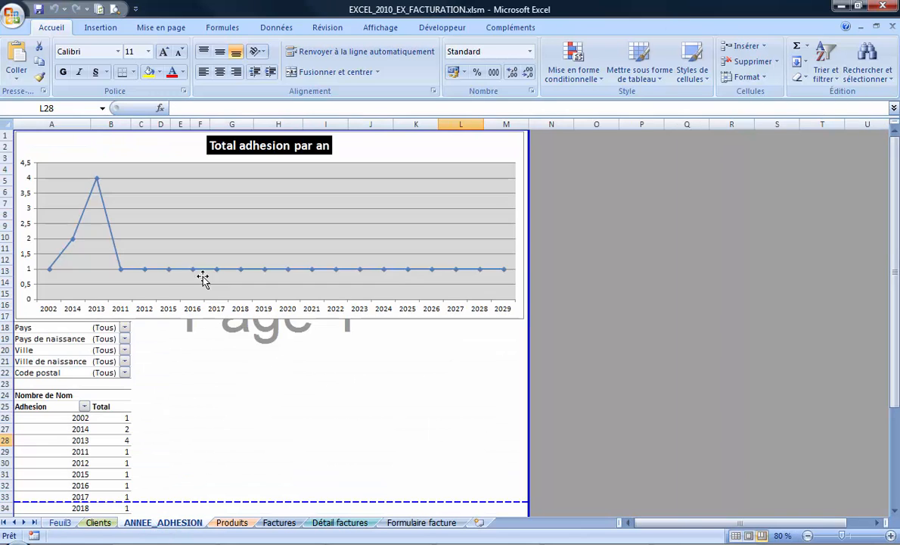
{"action": "left_click", "coordinate": [110, 418]}
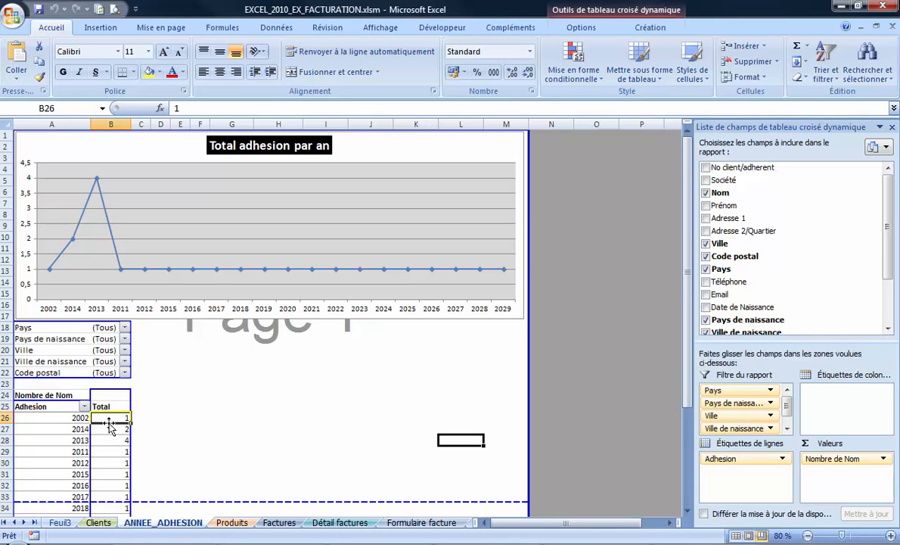
{"action": "left_click", "coordinate": [60, 522]}
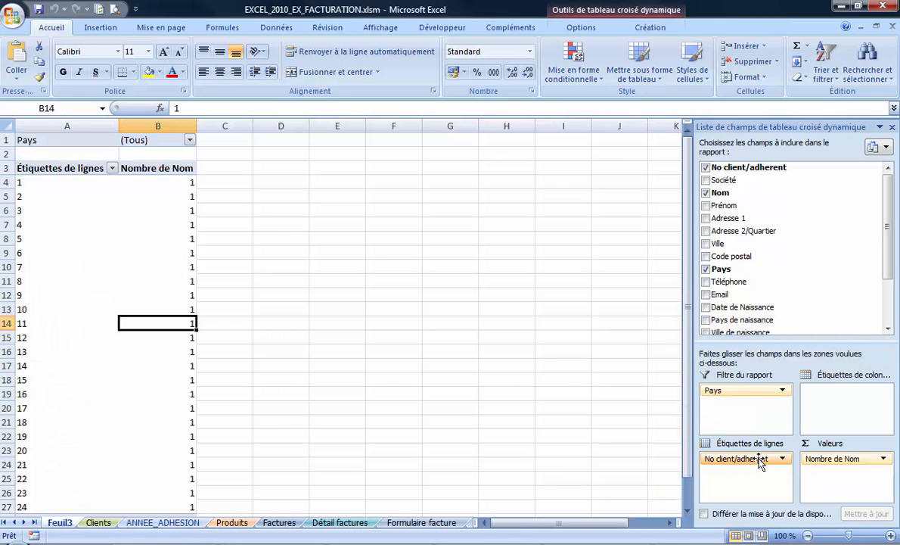
- Replace No client/adherent with Adhesion as the row labels of the pivot table on Feuil3
{"action": "left_click_drag", "start_coordinate": [761, 458], "coordinate": [754, 230]}
{"action": "left_click_drag", "start_coordinate": [891, 255], "coordinate": [891, 306]}
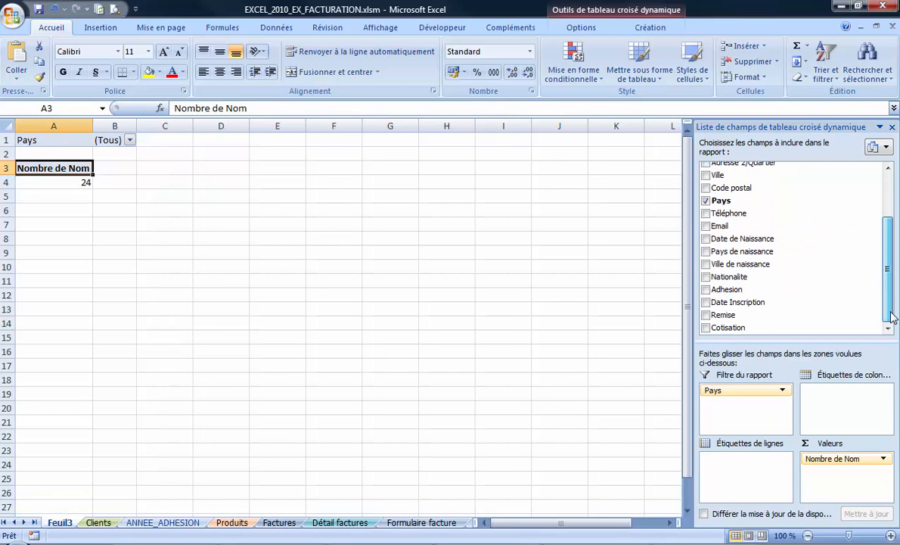
{"action": "left_click_drag", "start_coordinate": [787, 290], "coordinate": [743, 477]}
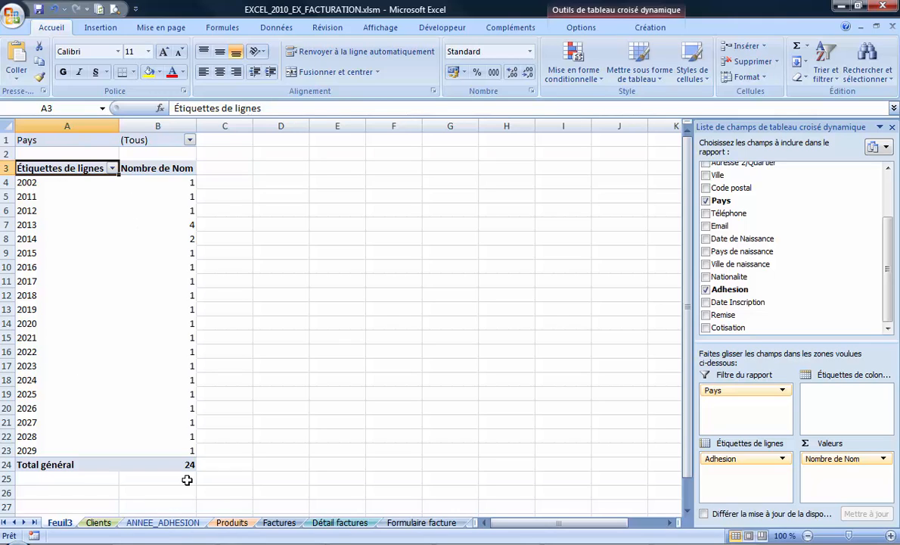
{"action": "mouse_move", "coordinate": [189, 467]}
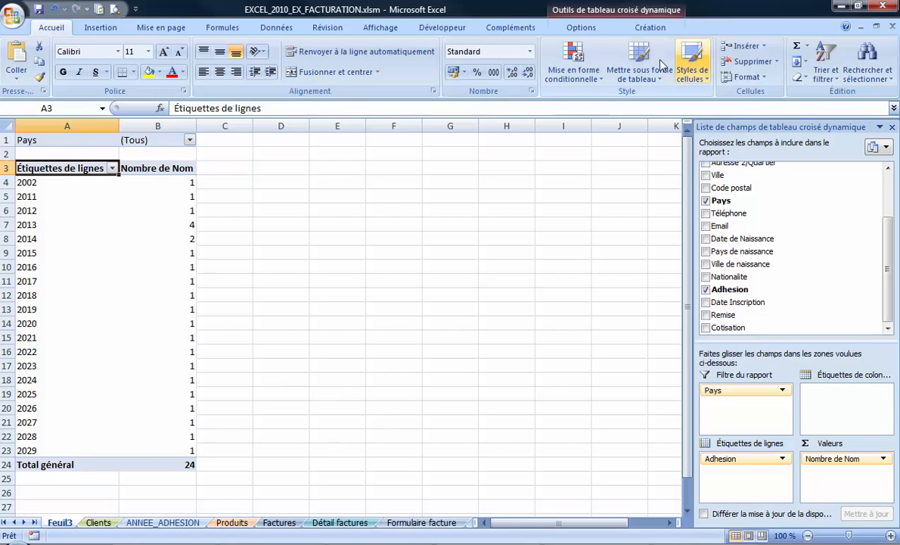
- Insert a line pivot chart of the membership counts and position it beside the pivot table, near the top of the sheet
{"action": "left_click", "coordinate": [581, 28]}
{"action": "left_click", "coordinate": [696, 47]}
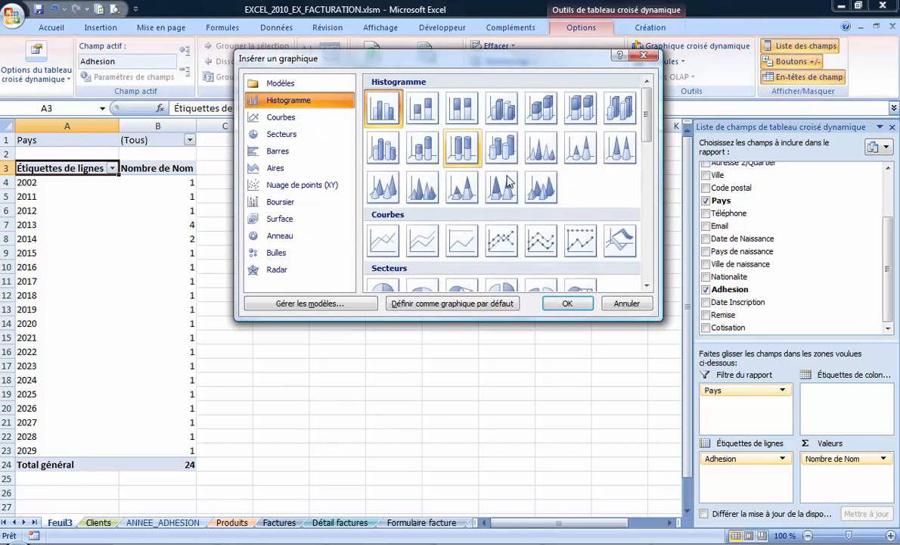
{"action": "left_click", "coordinate": [389, 240]}
{"action": "left_click", "coordinate": [567, 303]}
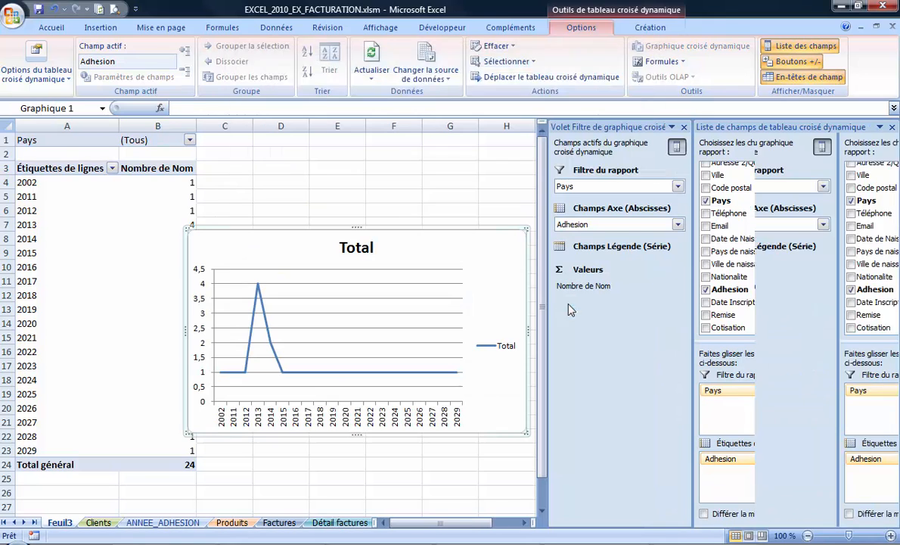
{"action": "left_click_drag", "start_coordinate": [452, 216], "coordinate": [458, 141]}
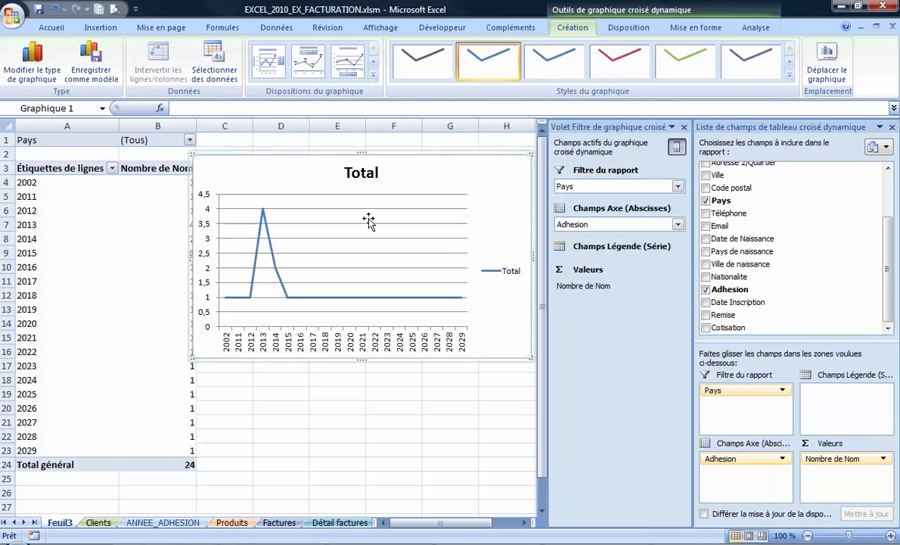
{"action": "left_click", "coordinate": [155, 420]}
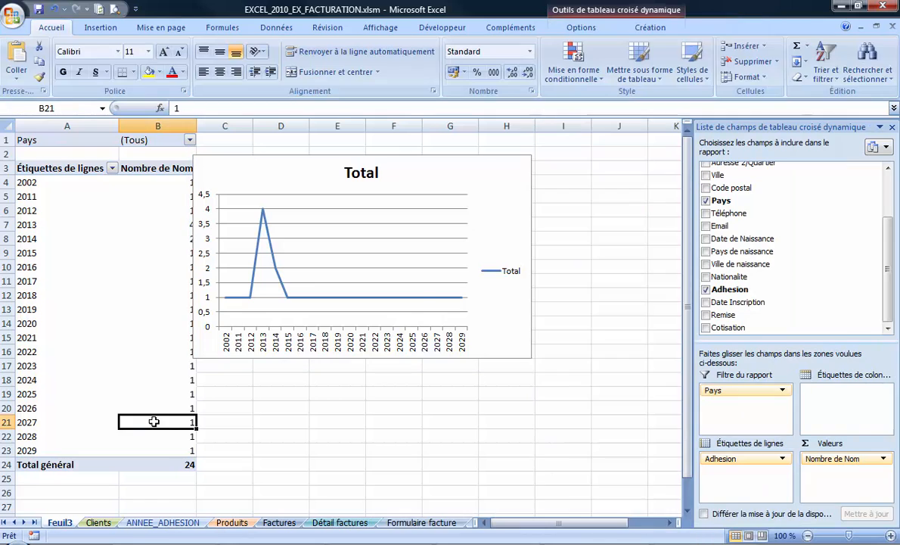
{"action": "left_click", "coordinate": [422, 299]}
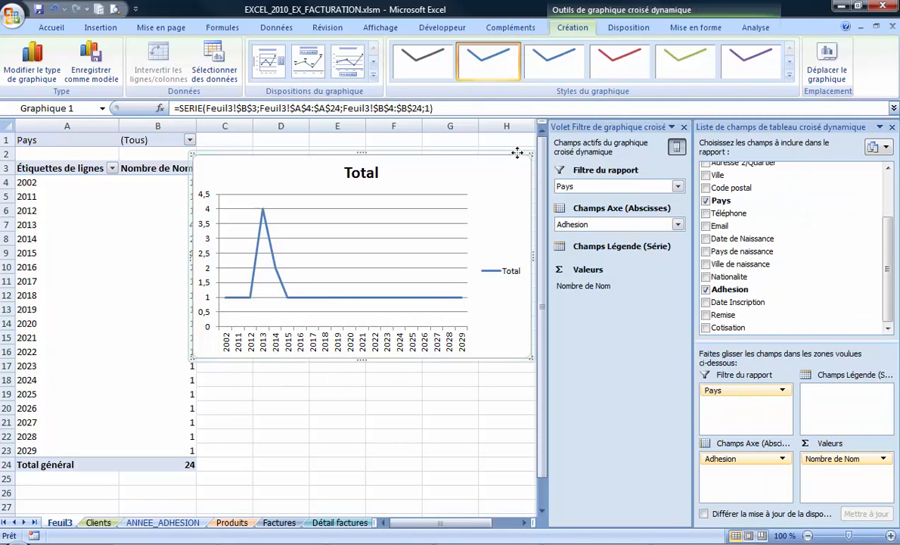
{"action": "left_click_drag", "start_coordinate": [518, 157], "coordinate": [525, 154]}
- Check the source data on the Clients sheet and refresh the pivot table on Feuil3
{"action": "left_click", "coordinate": [98, 522]}
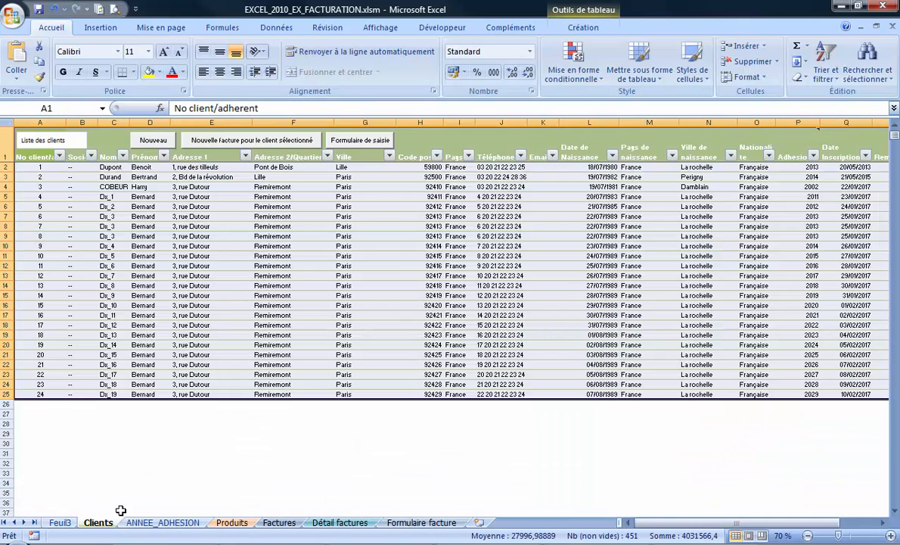
{"action": "left_click", "coordinate": [60, 522]}
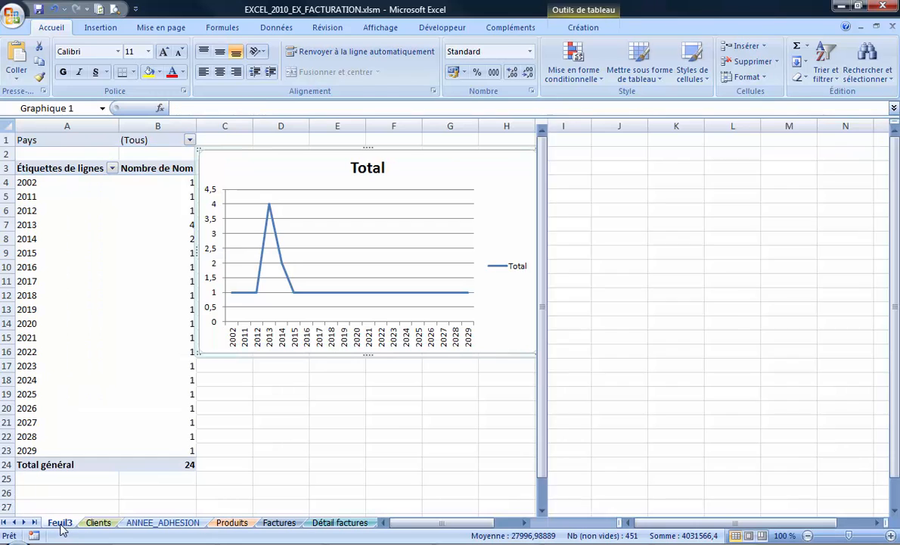
{"action": "left_click", "coordinate": [75, 410]}
{"action": "left_click", "coordinate": [581, 27]}
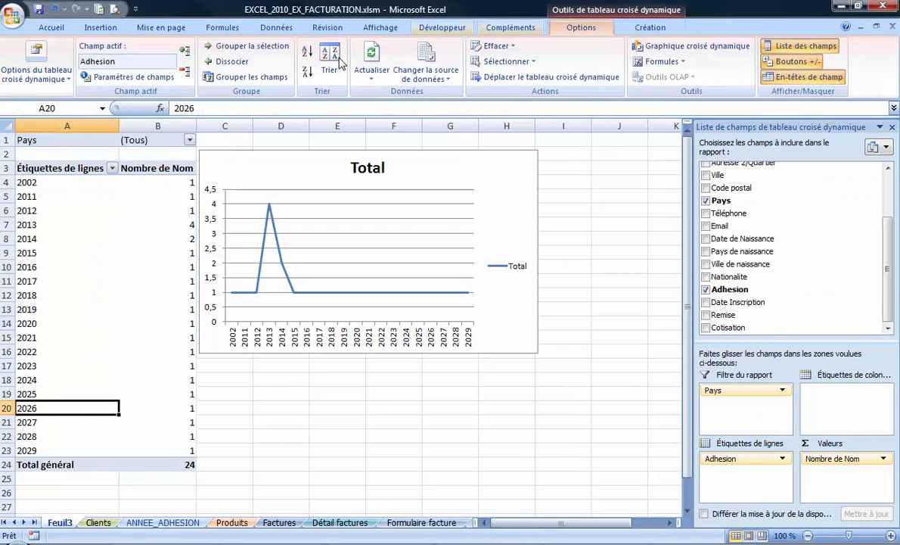
{"action": "left_click", "coordinate": [376, 80]}
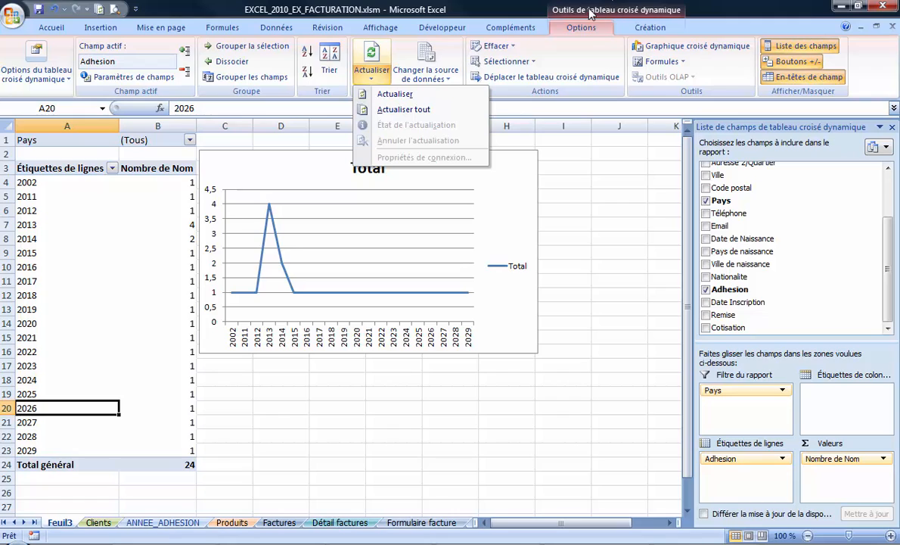
{"action": "left_click", "coordinate": [408, 96]}
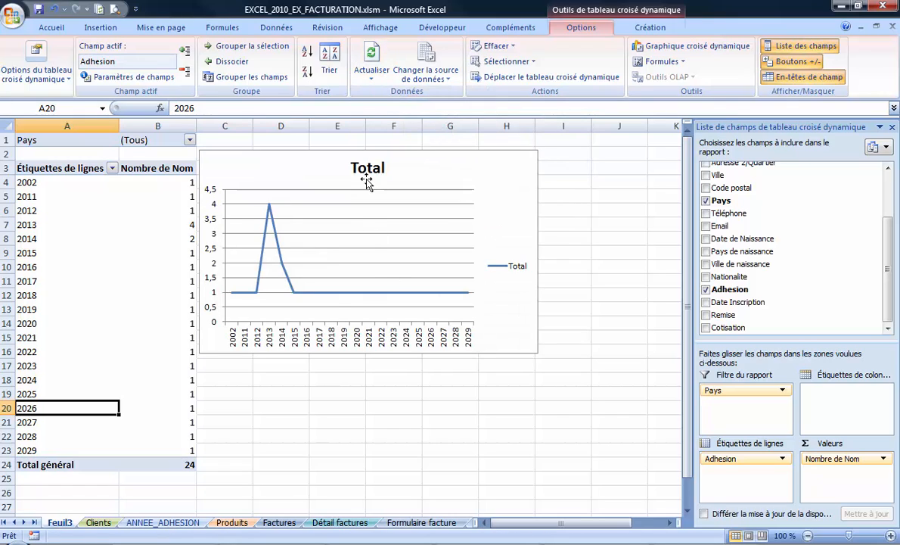
- Check which source table the Feuil3 pivot table uses, leaving the data source settings without changes
{"action": "left_click", "coordinate": [99, 523]}
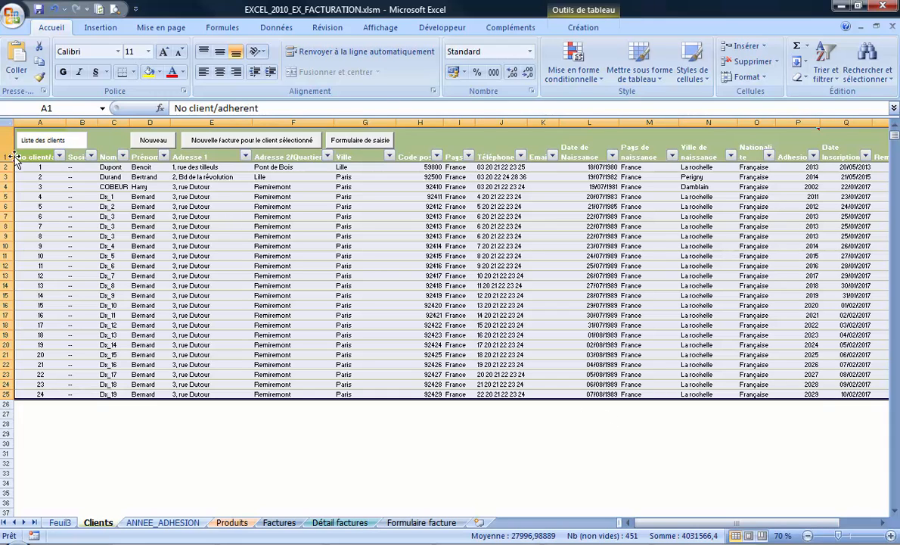
{"action": "left_click", "coordinate": [60, 523]}
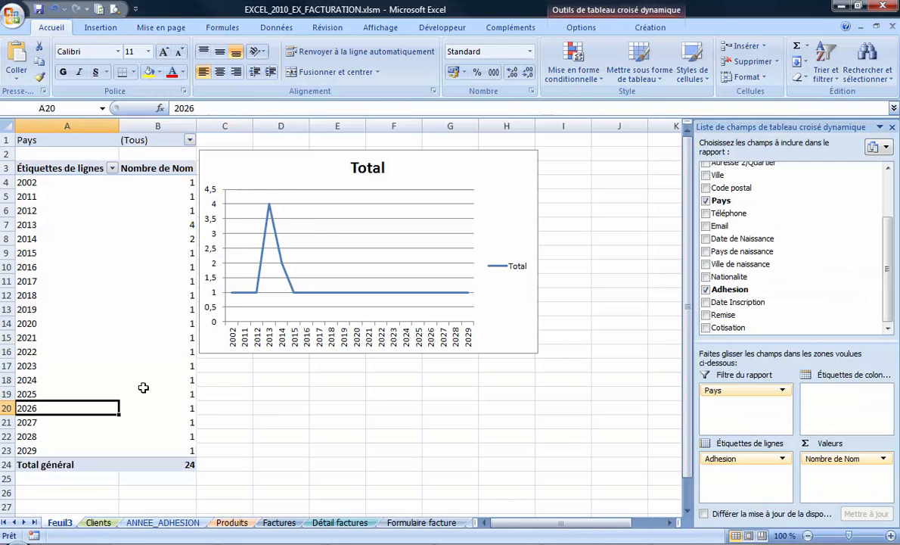
{"action": "left_click", "coordinate": [581, 27]}
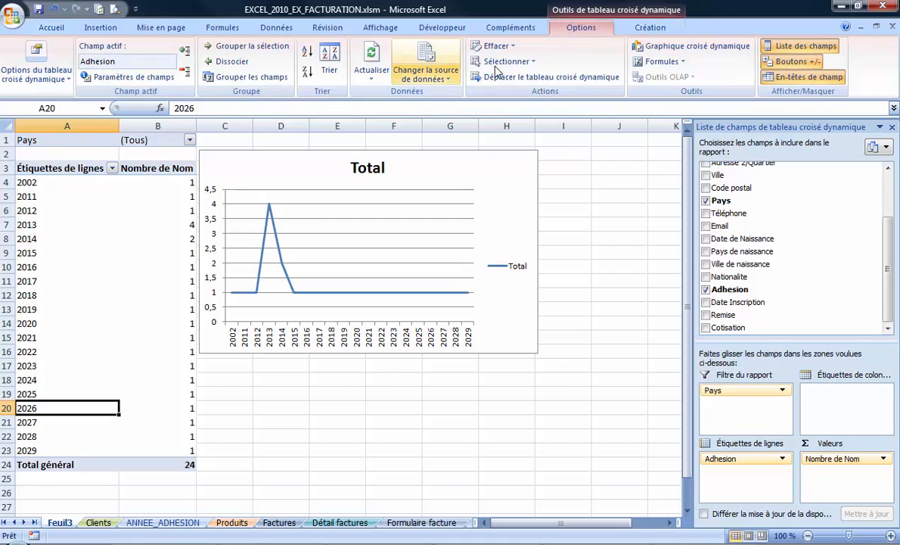
{"action": "left_click", "coordinate": [427, 74]}
{"action": "left_click", "coordinate": [449, 97]}
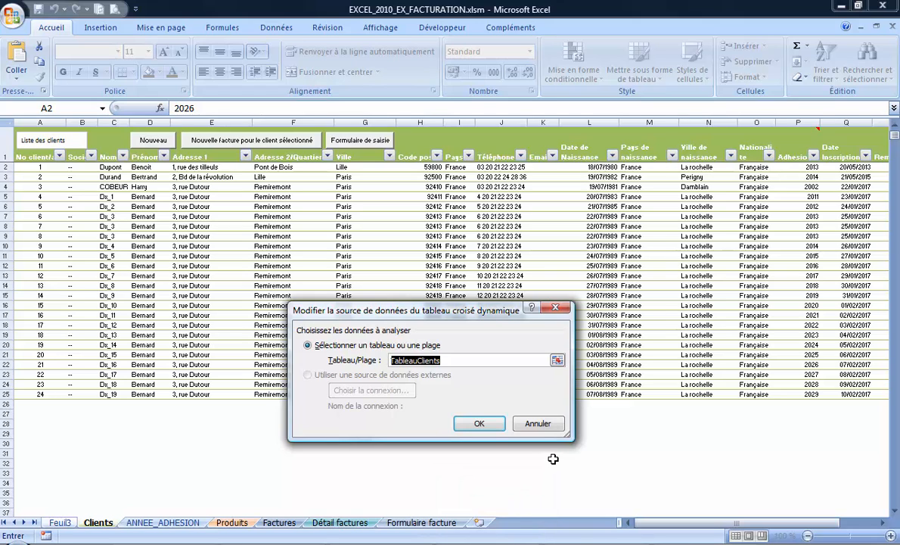
{"action": "left_click", "coordinate": [537, 424]}
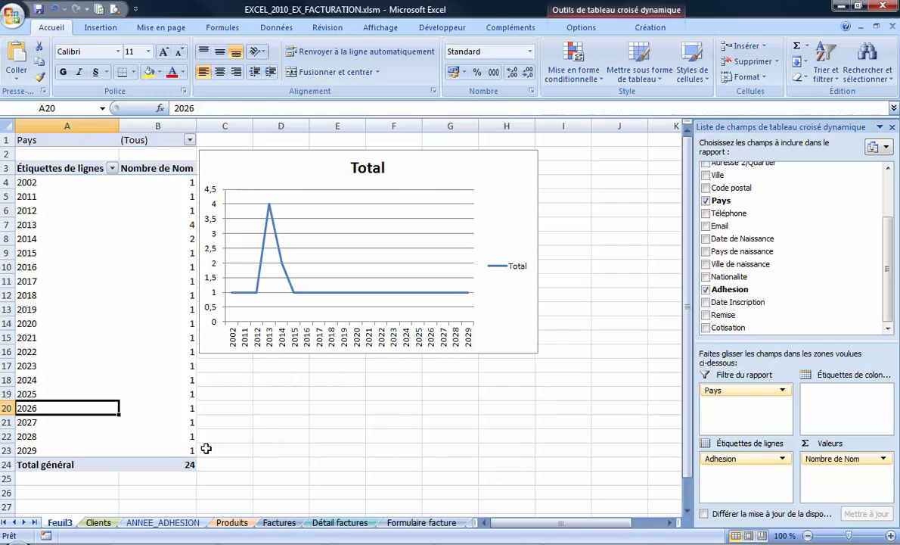
- Examine the DECALER formula behind the BdD_CLIENTS named range that covers the table on the Clients sheet
{"action": "left_click", "coordinate": [98, 522]}
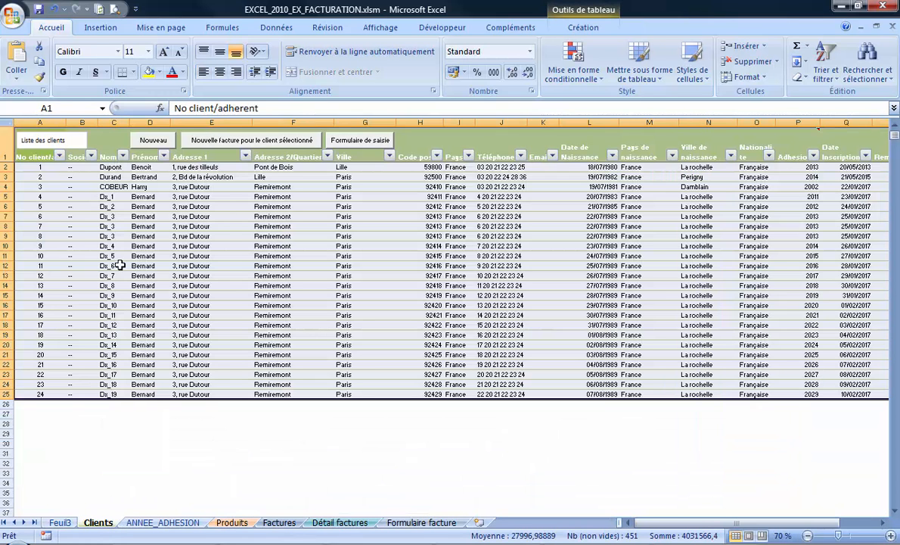
{"action": "left_click", "coordinate": [40, 159]}
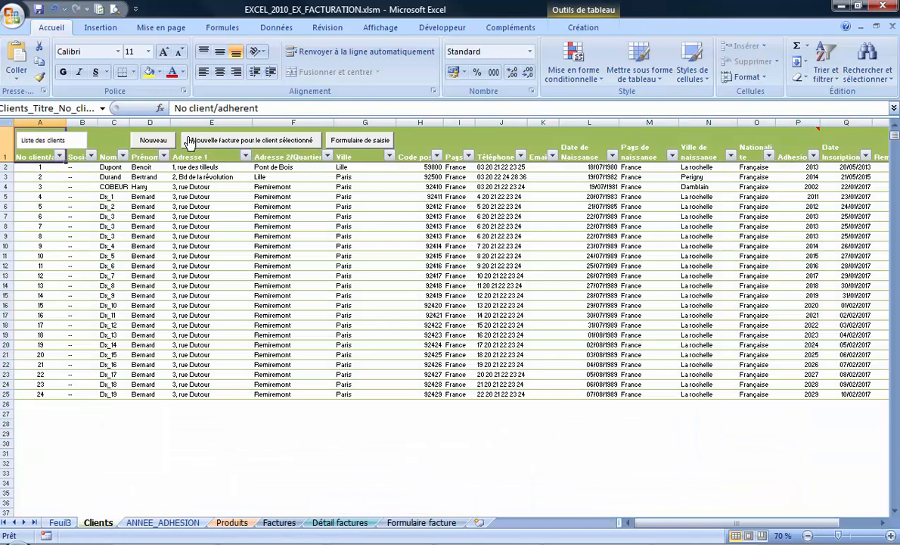
{"action": "left_click", "coordinate": [263, 29]}
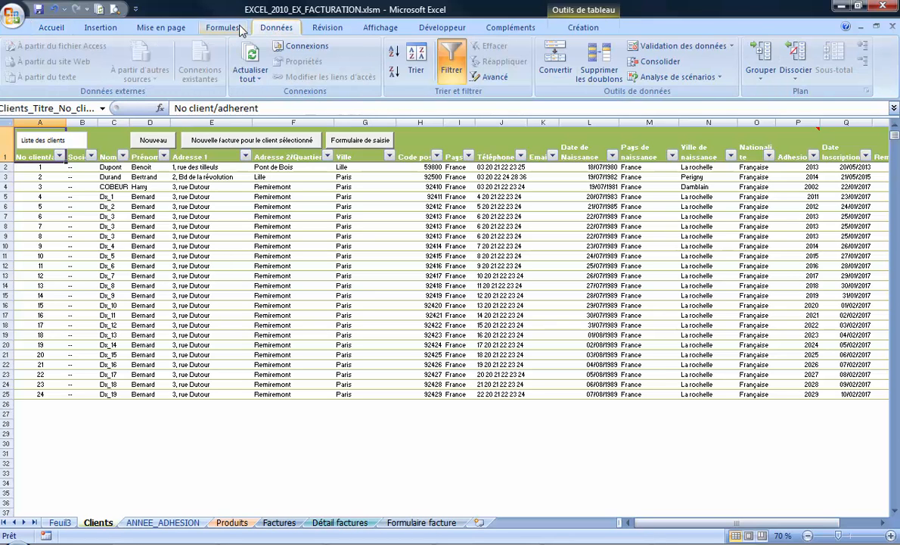
{"action": "left_click", "coordinate": [222, 27]}
{"action": "left_click", "coordinate": [362, 67]}
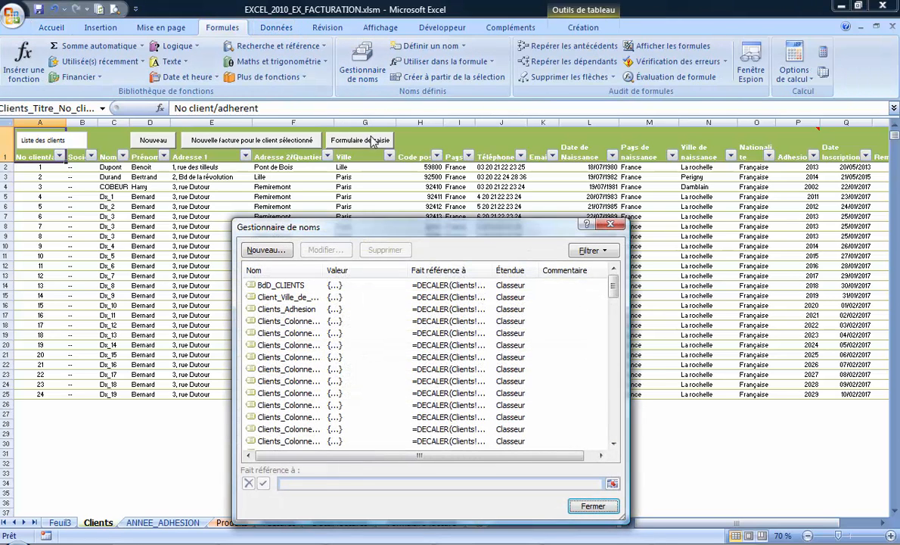
{"action": "left_click", "coordinate": [284, 285]}
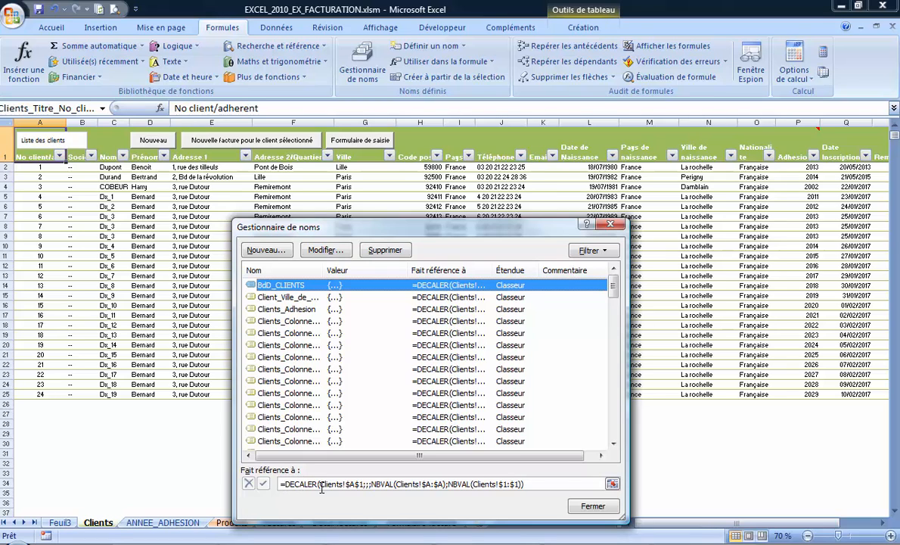
{"action": "left_click_drag", "start_coordinate": [320, 484], "coordinate": [369, 485]}
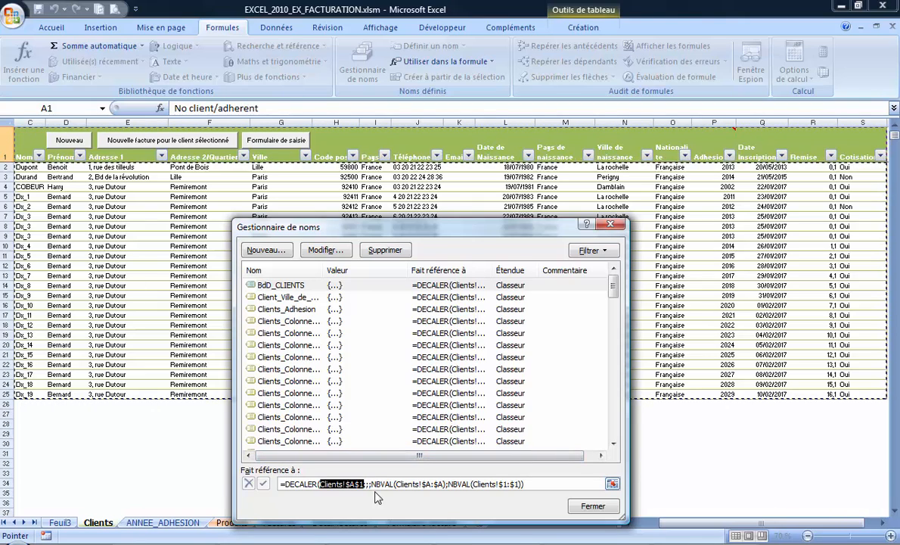
{"action": "left_click", "coordinate": [371, 485]}
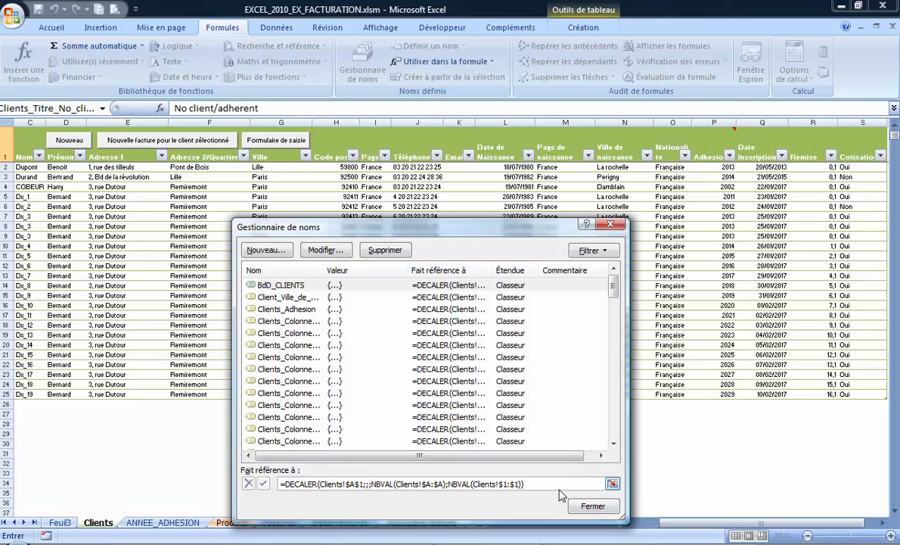
{"action": "left_click", "coordinate": [593, 506]}
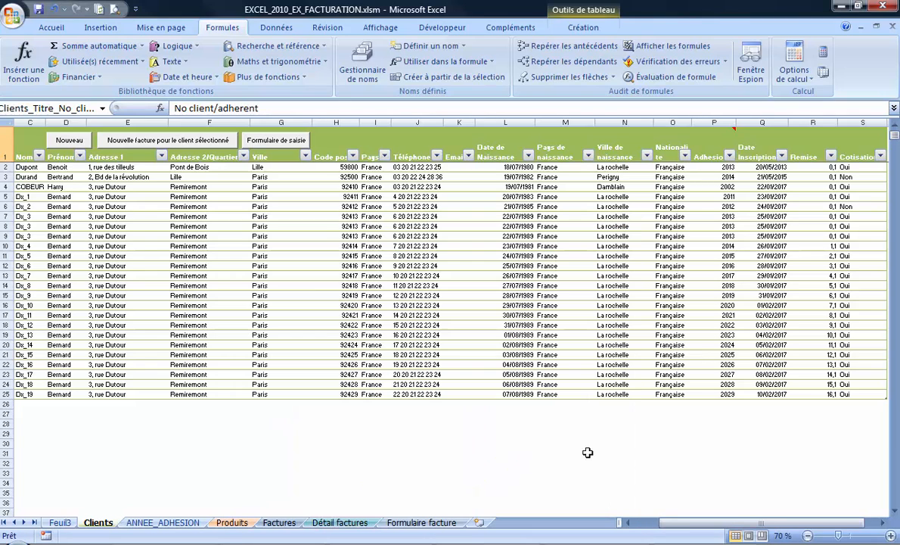
- Check which cells the TableauClients range and its header row cover on the Clients sheet
{"action": "left_click_drag", "start_coordinate": [757, 522], "coordinate": [722, 522]}
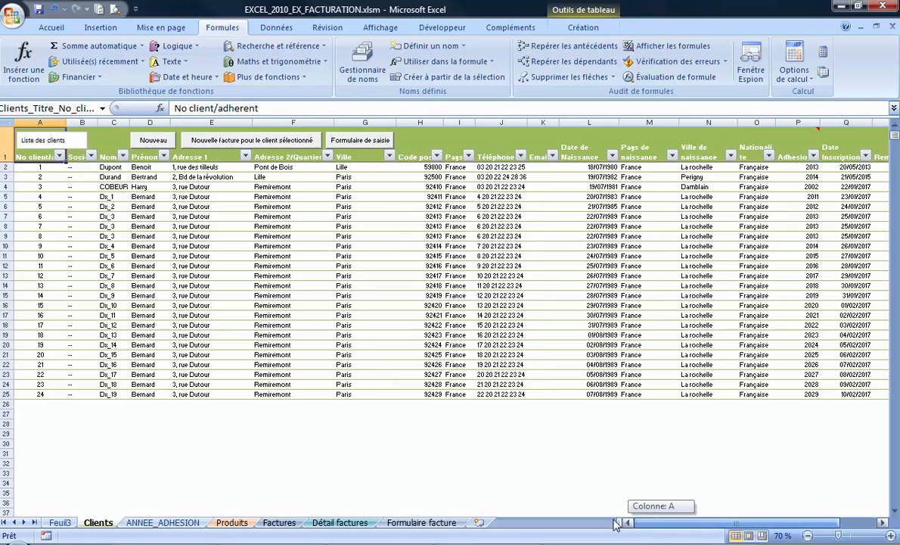
{"action": "left_click", "coordinate": [40, 168]}
{"action": "left_click_drag", "start_coordinate": [40, 168], "coordinate": [840, 391]}
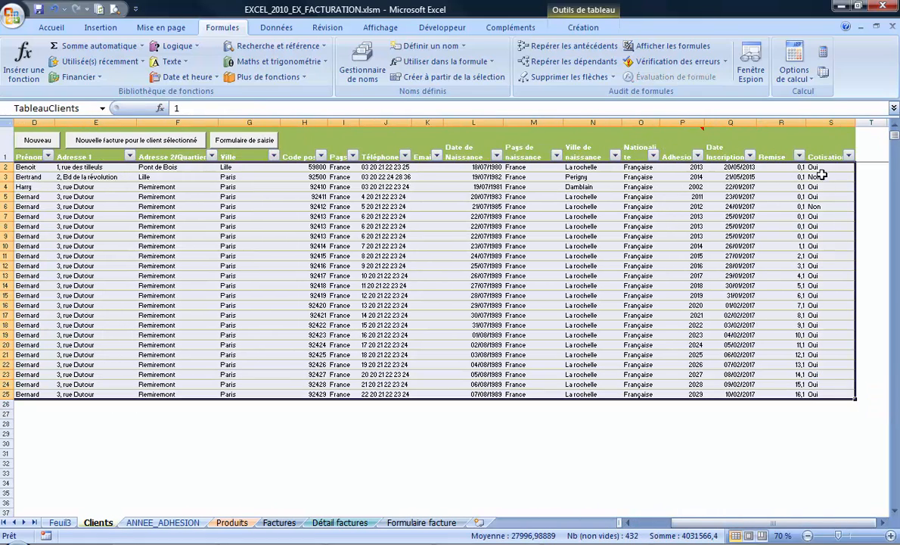
{"action": "left_click_drag", "start_coordinate": [828, 154], "coordinate": [5, 140]}
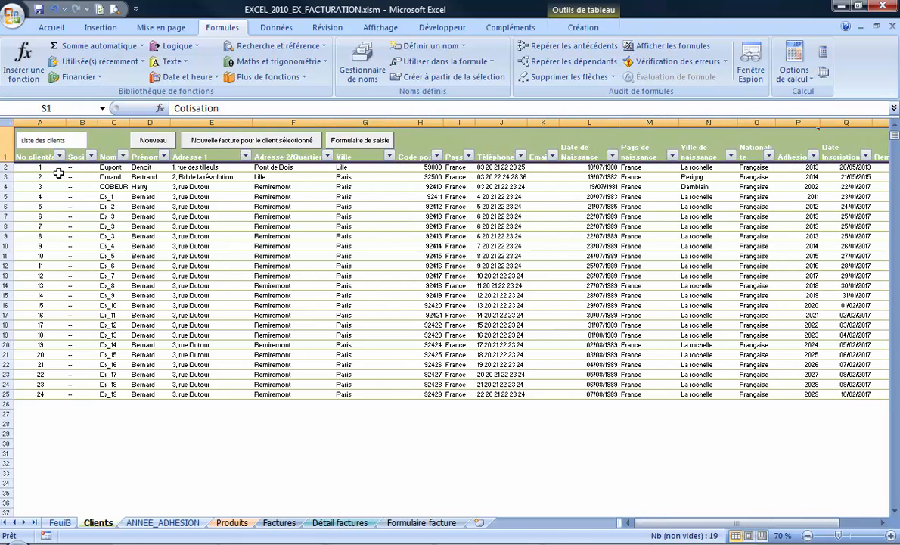
{"action": "left_click_drag", "start_coordinate": [59, 170], "coordinate": [837, 395]}
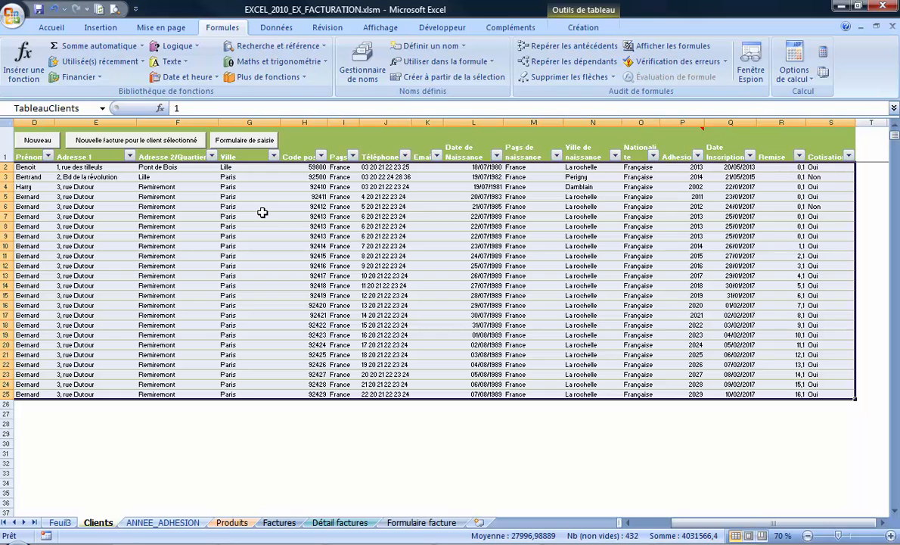
- Open the Visual Basic editor from the ANNEE_ADHESION sheet and examine the Worksheet_Activate procedure that calls actualisation_tcd
{"action": "left_click", "coordinate": [60, 522]}
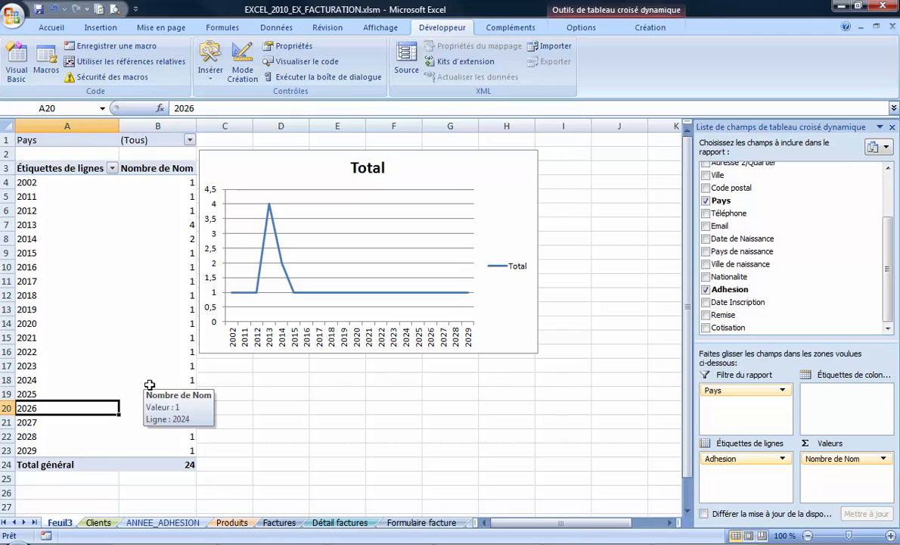
{"action": "left_click", "coordinate": [18, 75]}
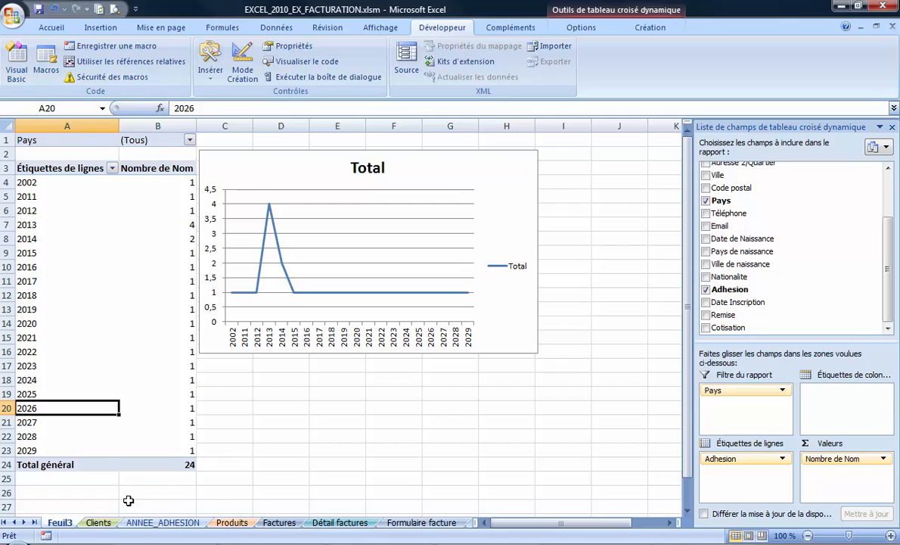
{"action": "left_click", "coordinate": [140, 525]}
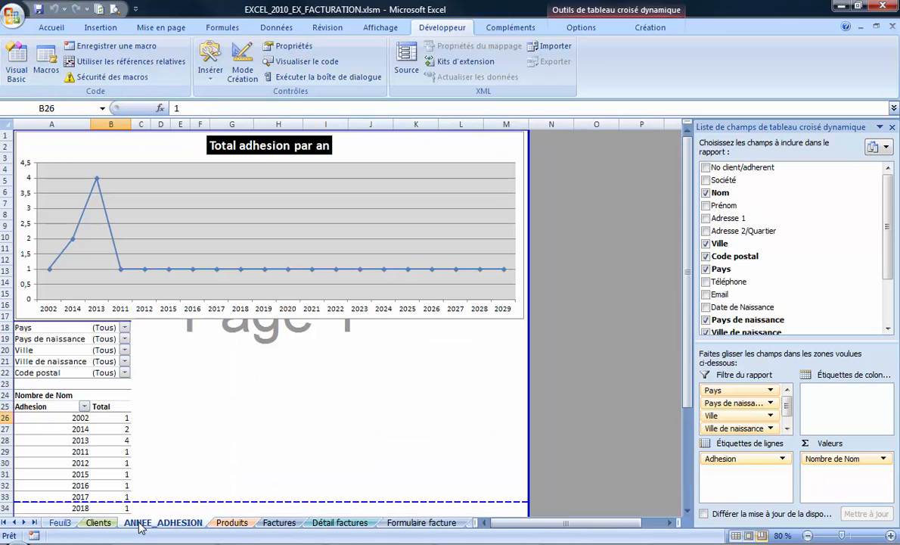
{"action": "left_click", "coordinate": [17, 66]}
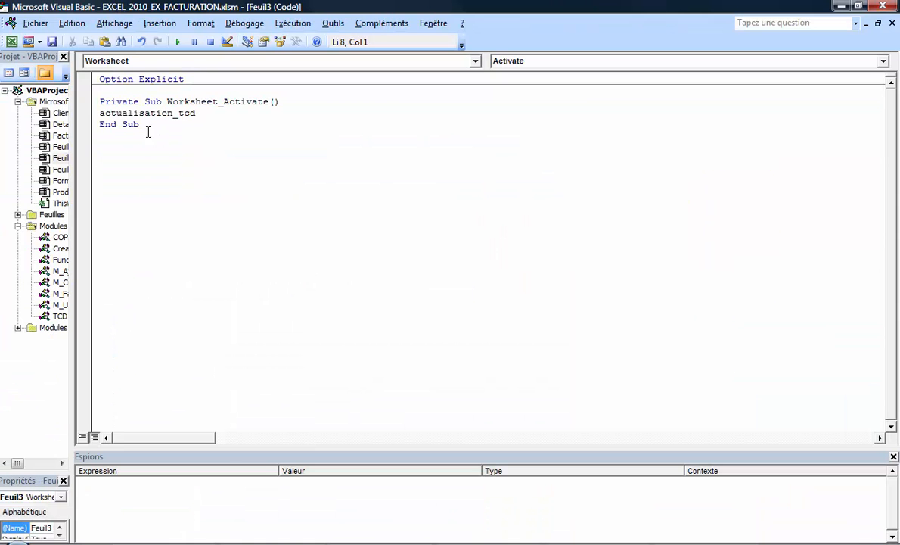
{"action": "left_click_drag", "start_coordinate": [197, 113], "coordinate": [88, 113]}
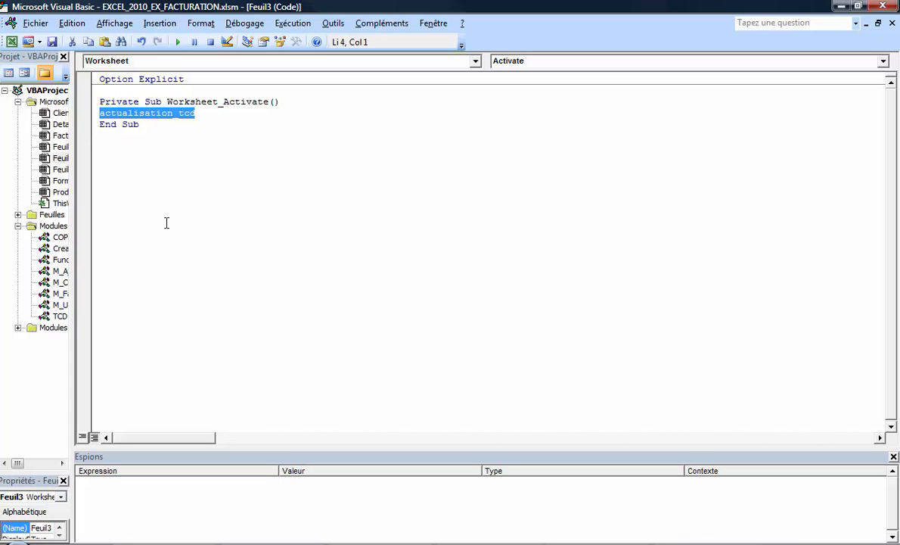
{"action": "left_click", "coordinate": [99, 101]}
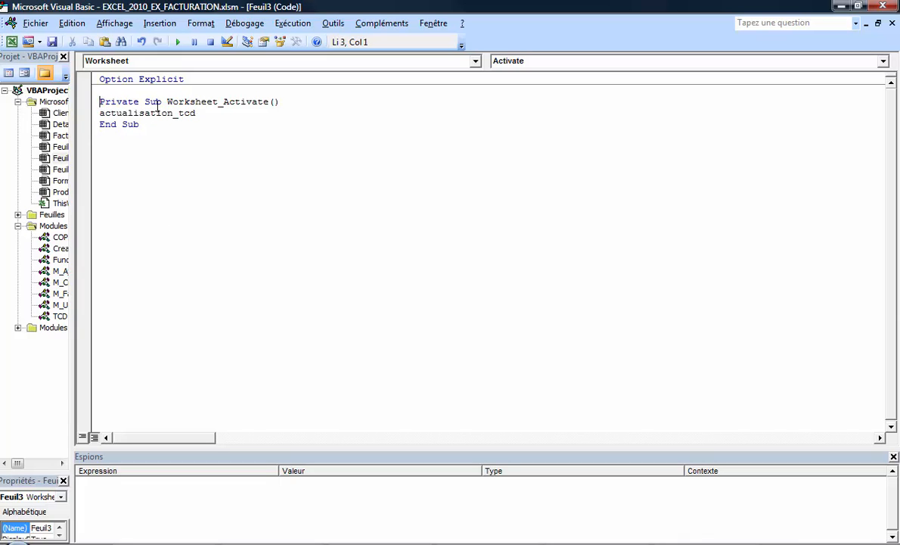
{"action": "left_click_drag", "start_coordinate": [278, 101], "coordinate": [162, 101]}
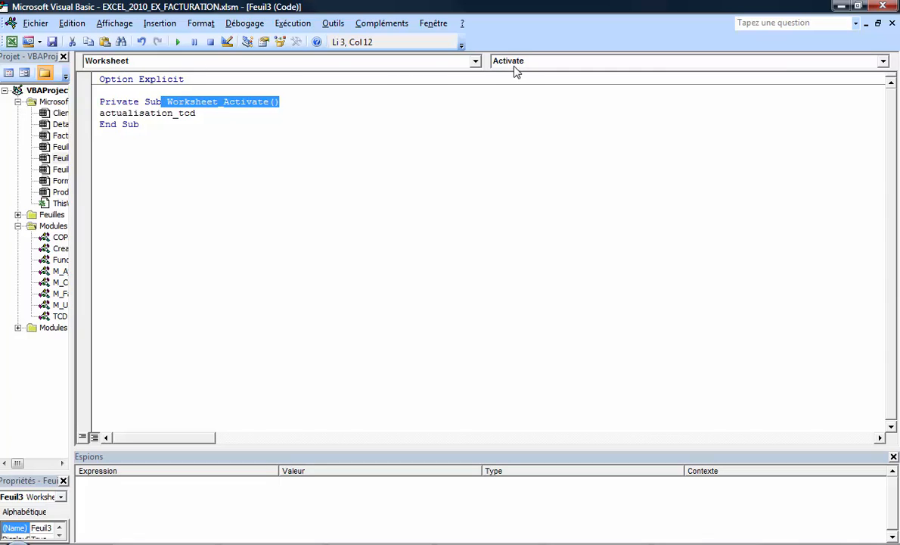
{"action": "left_click_drag", "start_coordinate": [197, 112], "coordinate": [88, 113]}
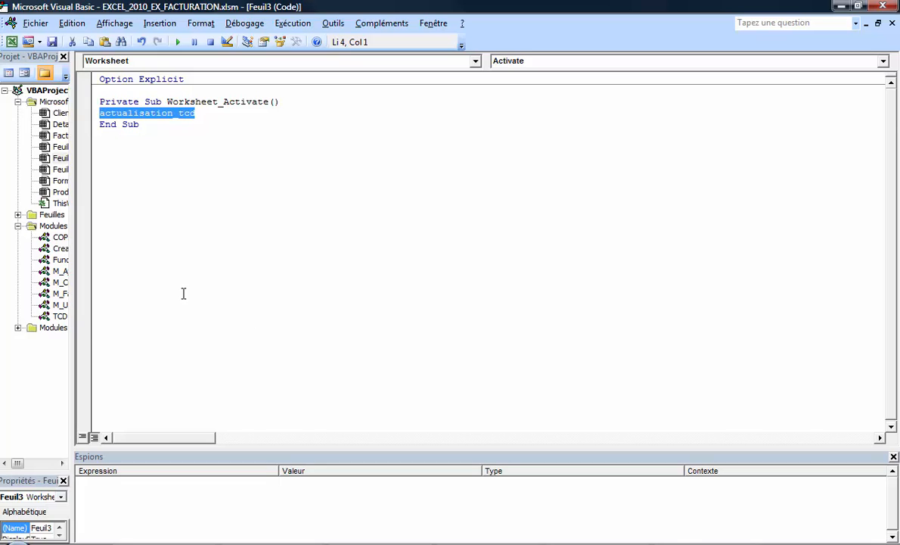
- Examine the actualisation_tcd macro in the TCD module, including its pivot table name argument, and return to the workbook
{"action": "double_click", "coordinate": [65, 318]}
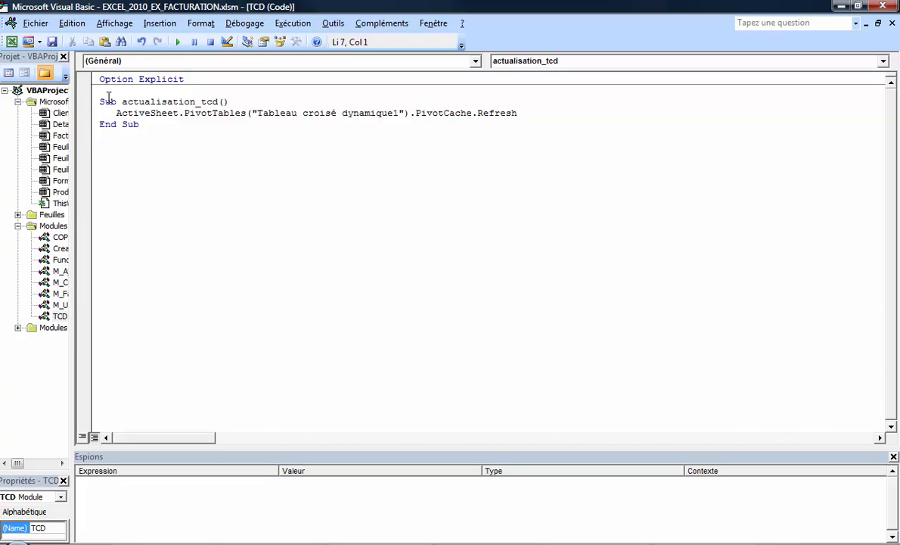
{"action": "left_click_drag", "start_coordinate": [100, 102], "coordinate": [247, 102]}
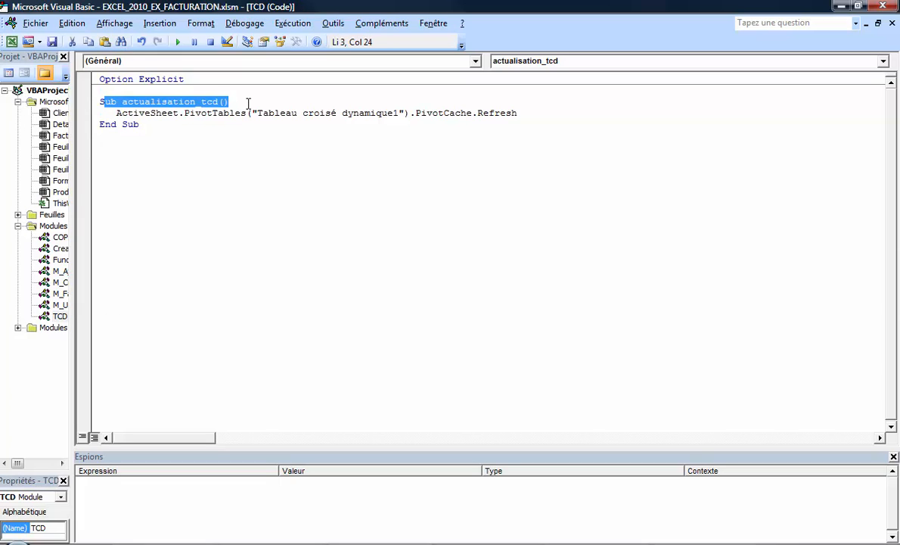
{"action": "left_click", "coordinate": [117, 114]}
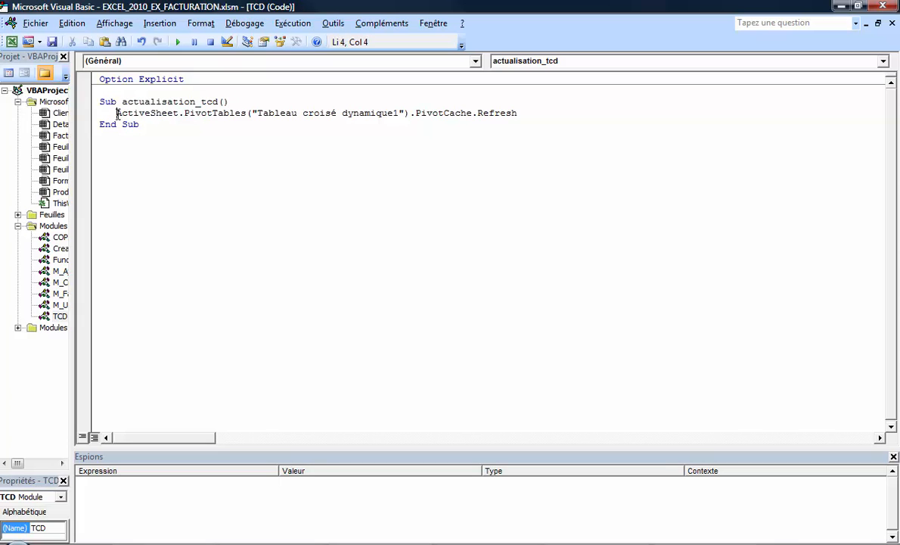
{"action": "left_click_drag", "start_coordinate": [117, 113], "coordinate": [407, 112]}
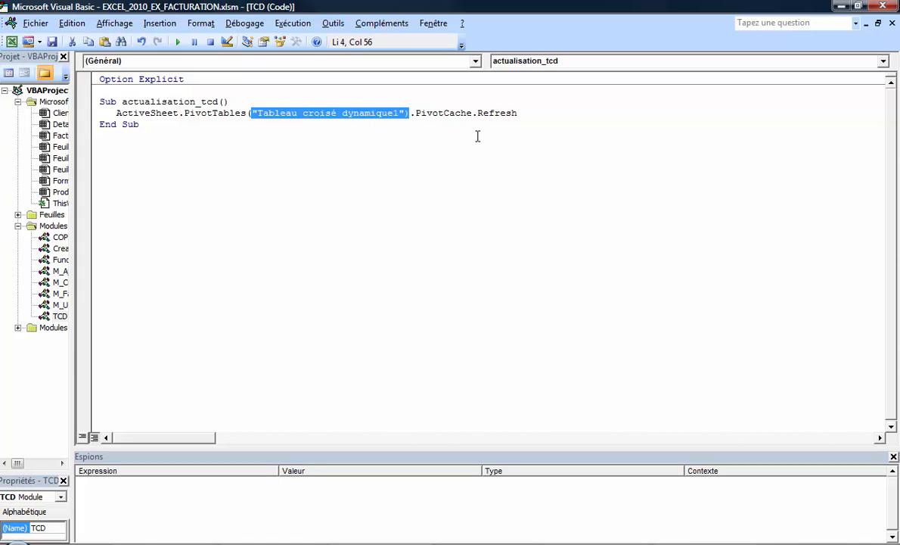
{"action": "left_click", "coordinate": [394, 112]}
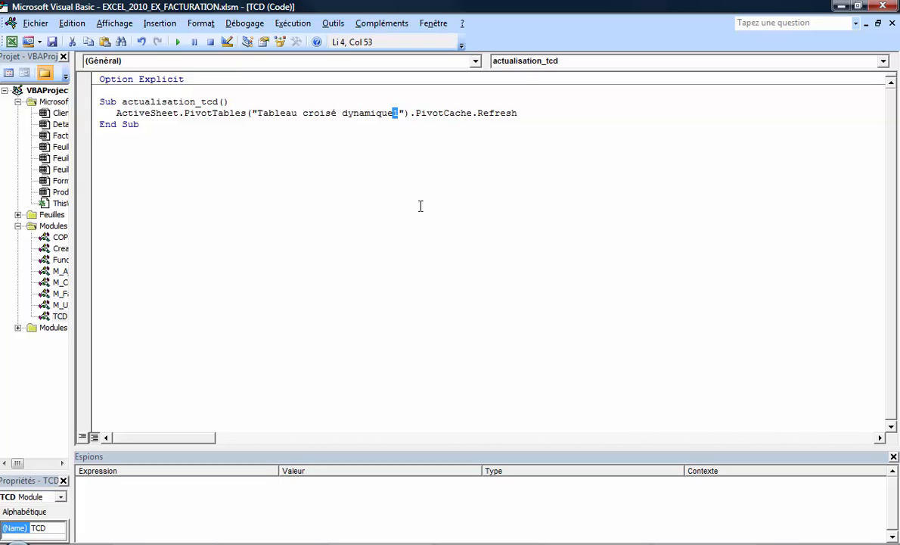
{"action": "left_click", "coordinate": [544, 116]}
{"action": "left_click", "coordinate": [179, 145]}
{"action": "left_click", "coordinate": [18, 43]}
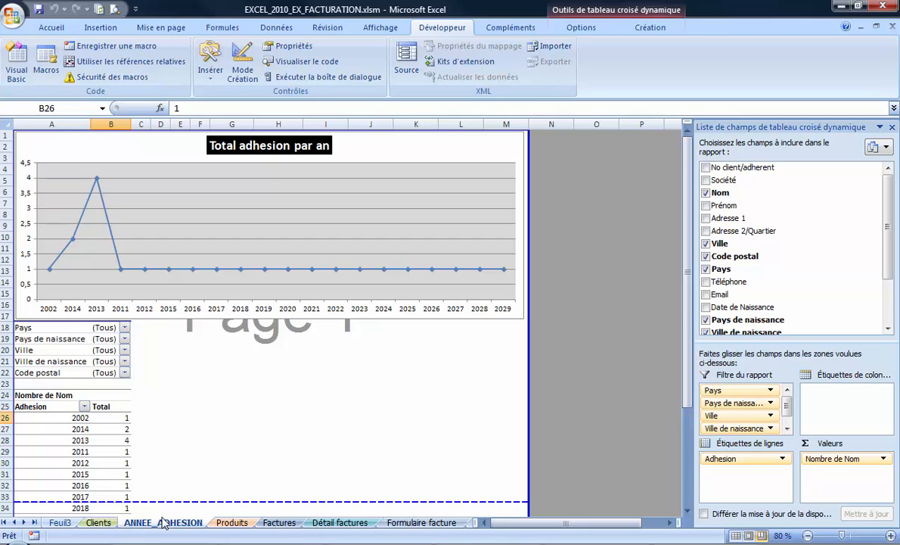
- Reactivate the ANNEE_ADHESION sheet from Clients to run its update macro, and refresh its pivot table
{"action": "left_click", "coordinate": [108, 523]}
{"action": "left_click", "coordinate": [146, 523]}
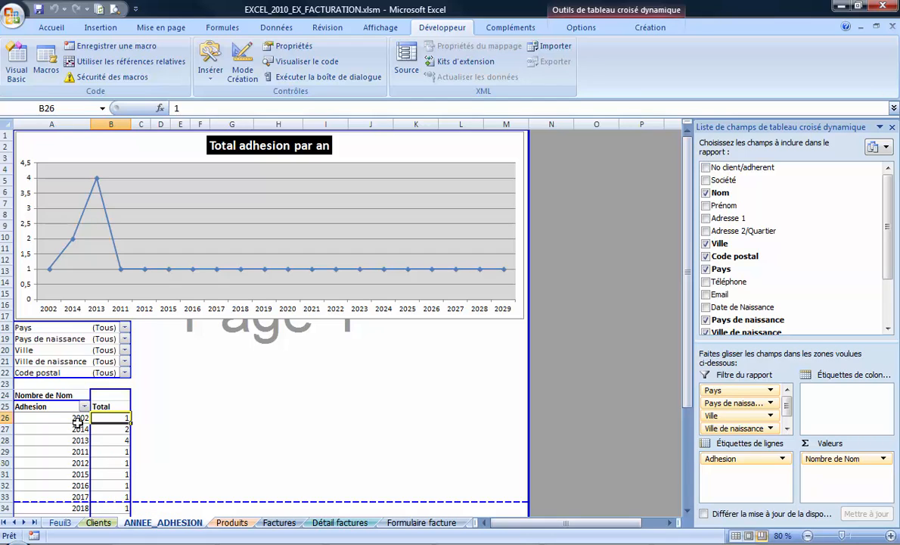
{"action": "left_click", "coordinate": [580, 27]}
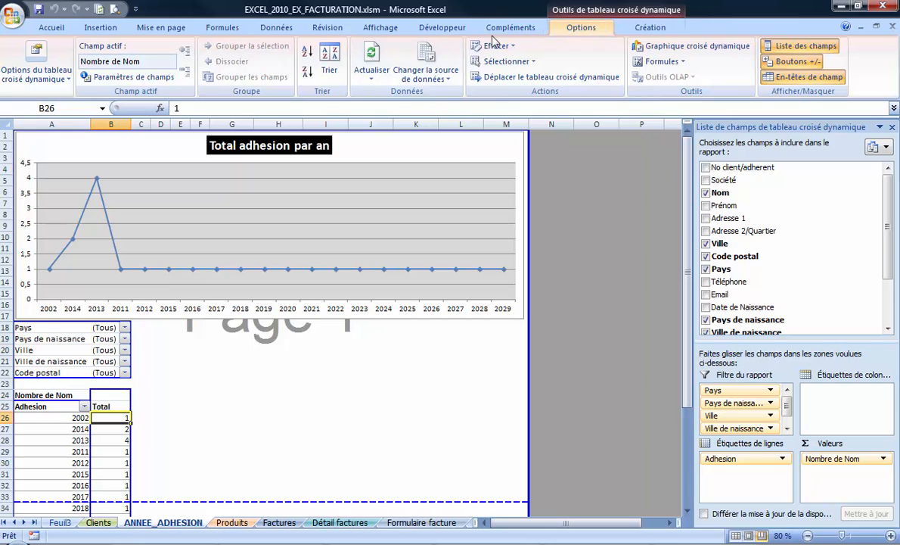
{"action": "left_click", "coordinate": [372, 74]}
{"action": "left_click", "coordinate": [392, 95]}
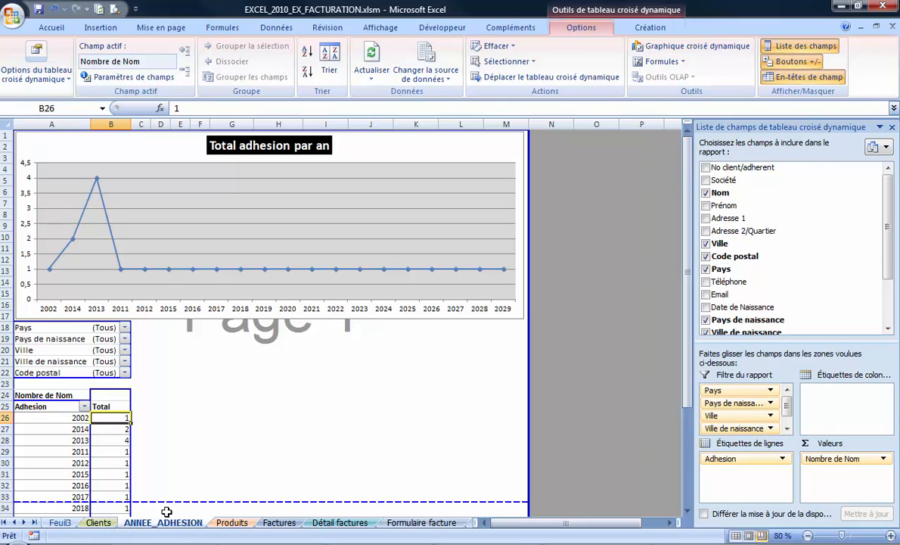
- Delete rows 17 to 25 from the client table on the Clients sheet and return to the pivot table on Feuil3
{"action": "left_click", "coordinate": [60, 522]}
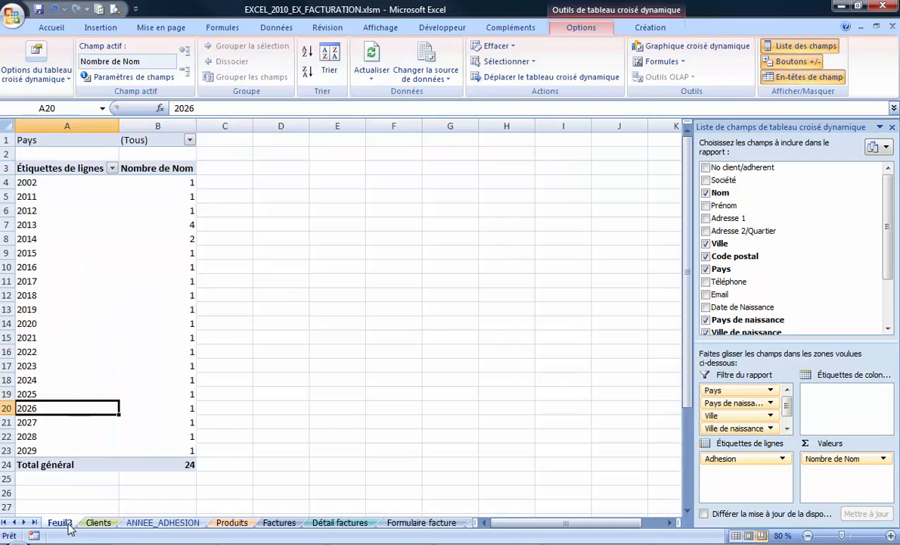
{"action": "left_click", "coordinate": [158, 391]}
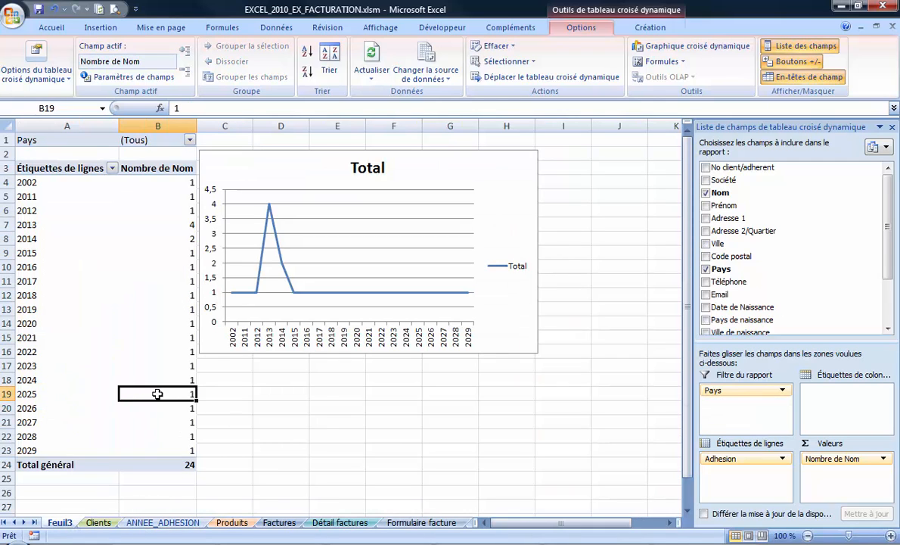
{"action": "left_click", "coordinate": [98, 522]}
{"action": "left_click_drag", "start_coordinate": [7, 315], "coordinate": [4, 397]}
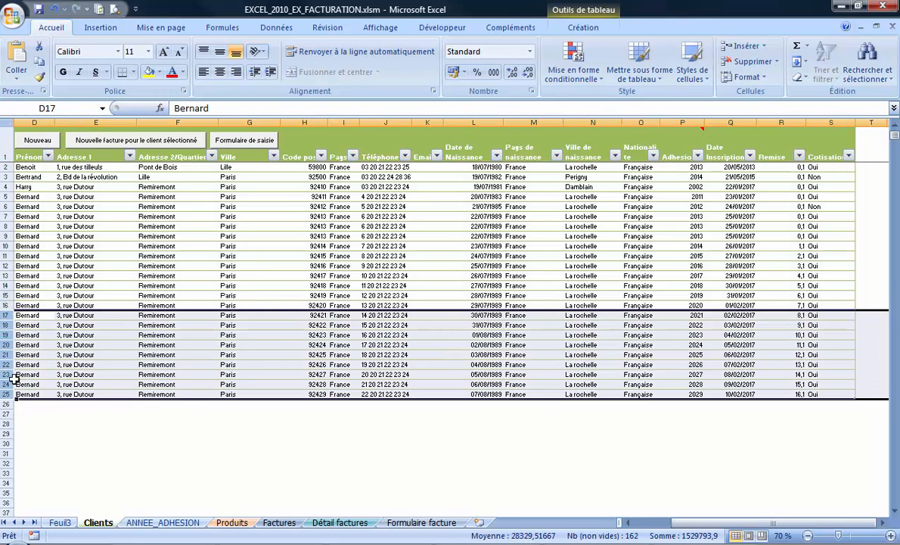
{"action": "right_click", "coordinate": [14, 382]}
{"action": "left_click", "coordinate": [58, 292]}
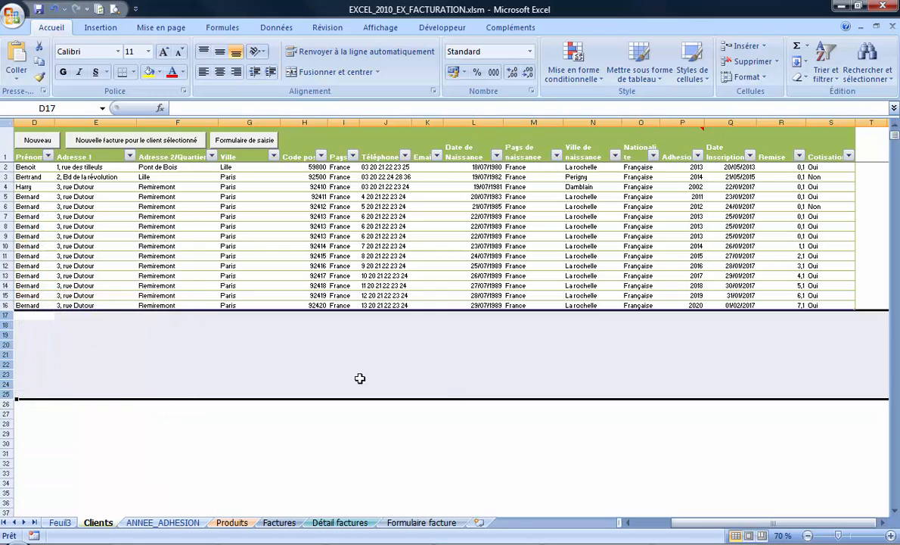
{"action": "left_click", "coordinate": [591, 423]}
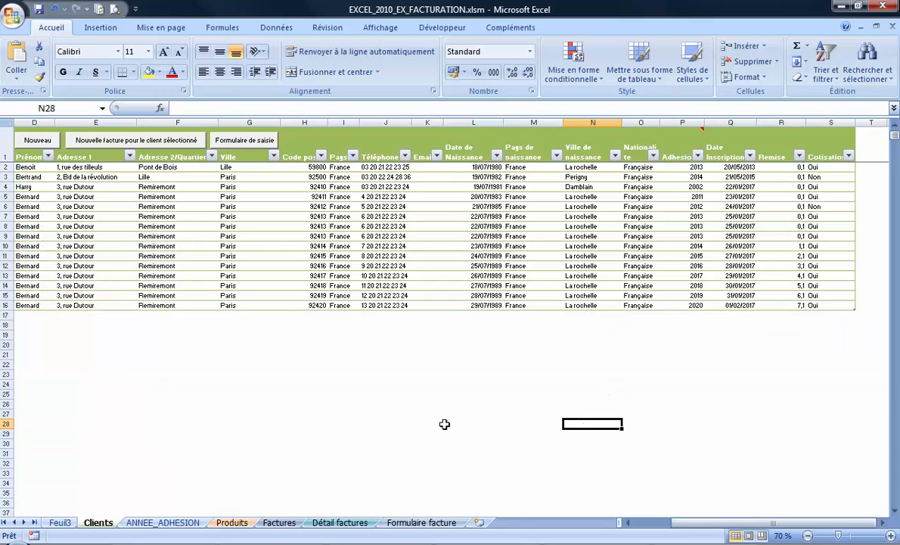
{"action": "left_click", "coordinate": [60, 522]}
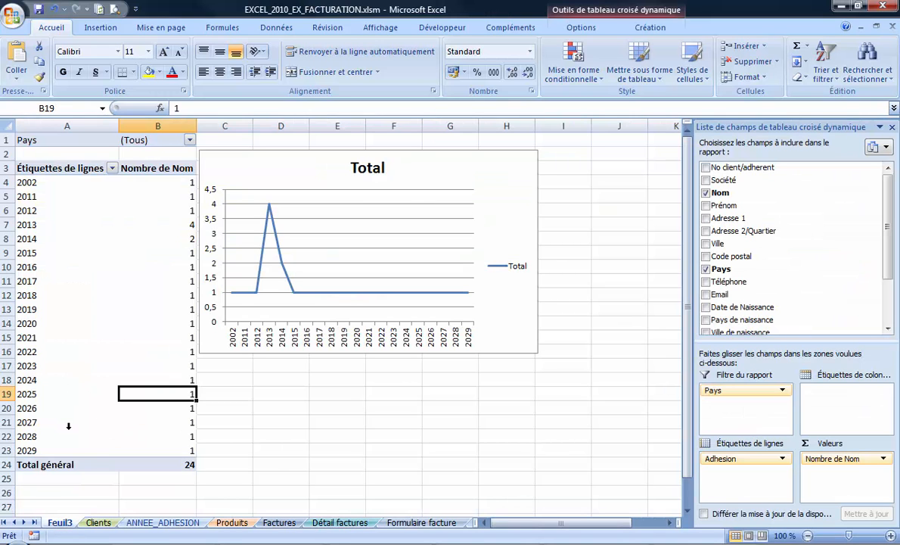
- Activate the ANNEE_ADHESION sheet to run its update macro, check its pivot table, and return to Feuil3
{"action": "left_click", "coordinate": [126, 525]}
{"action": "scroll", "coordinate": [159, 410], "scroll_direction": "down", "scroll_amount": 3}
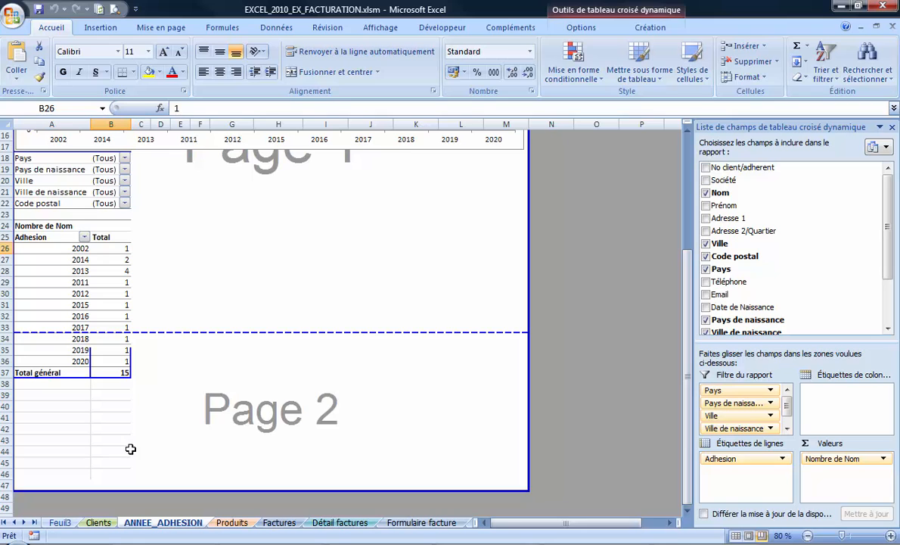
{"action": "left_click", "coordinate": [62, 523]}
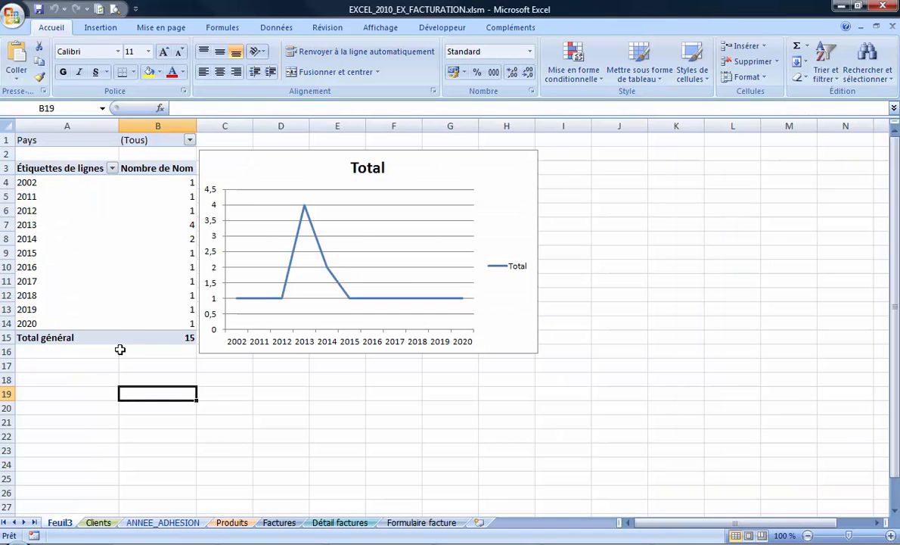
- Check the source data range of the pivot table on Feuil3 and accept it as is
{"action": "left_click", "coordinate": [113, 324]}
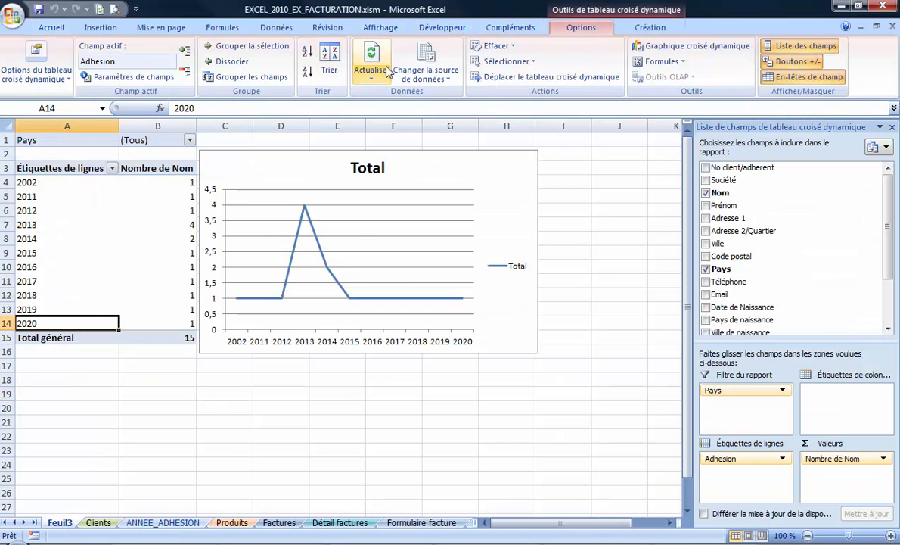
{"action": "left_click", "coordinate": [425, 74]}
{"action": "left_click", "coordinate": [435, 95]}
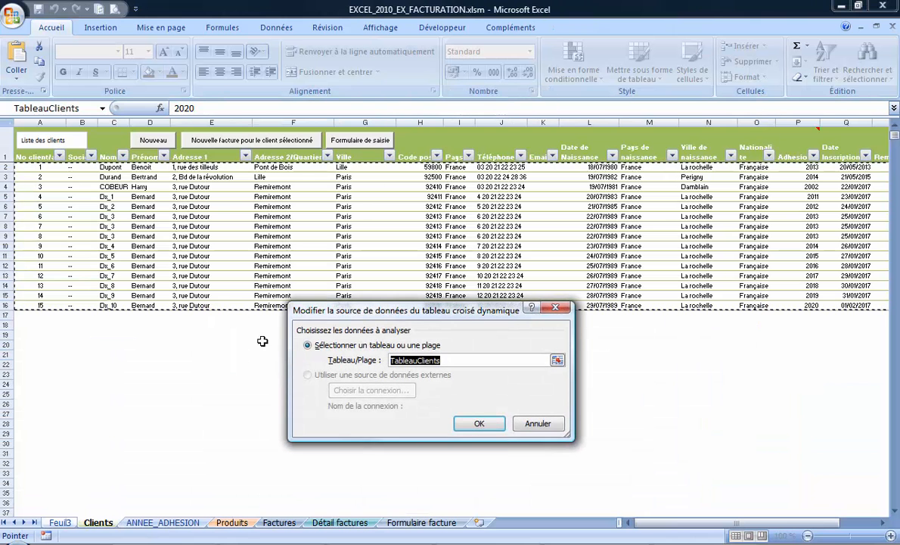
{"action": "left_click", "coordinate": [479, 423]}
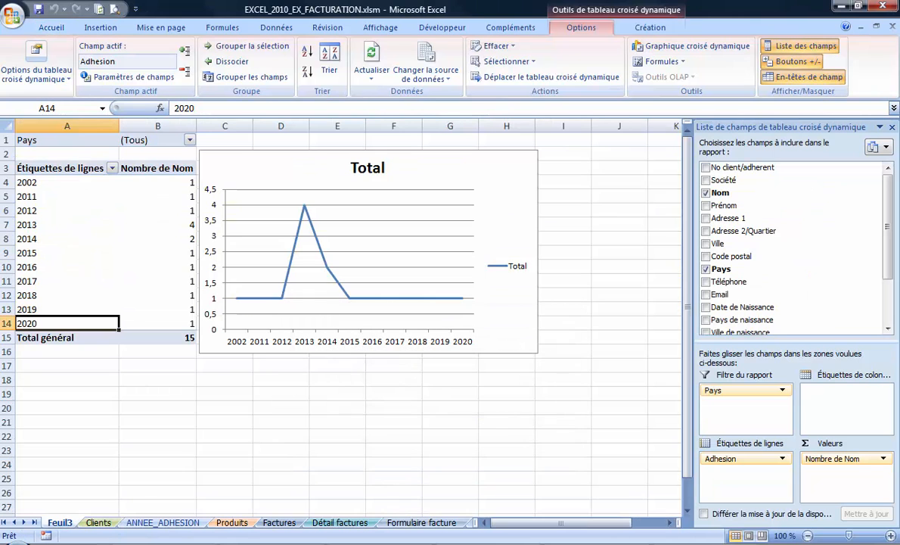
- Check the source data range of the ANNEE_ADHESION sheet's pivot table and accept it as is
{"action": "left_click", "coordinate": [162, 522]}
{"action": "left_click", "coordinate": [121, 295]}
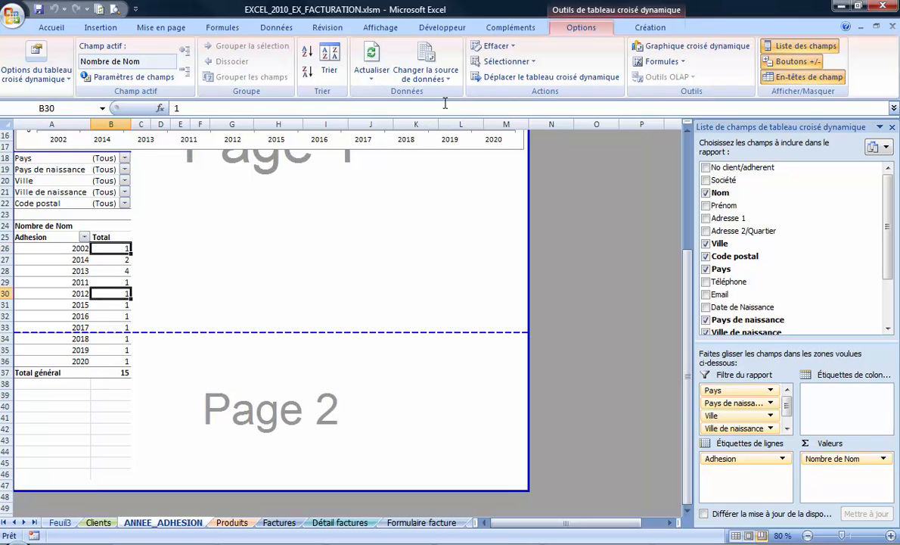
{"action": "left_click", "coordinate": [421, 78]}
{"action": "left_click", "coordinate": [454, 93]}
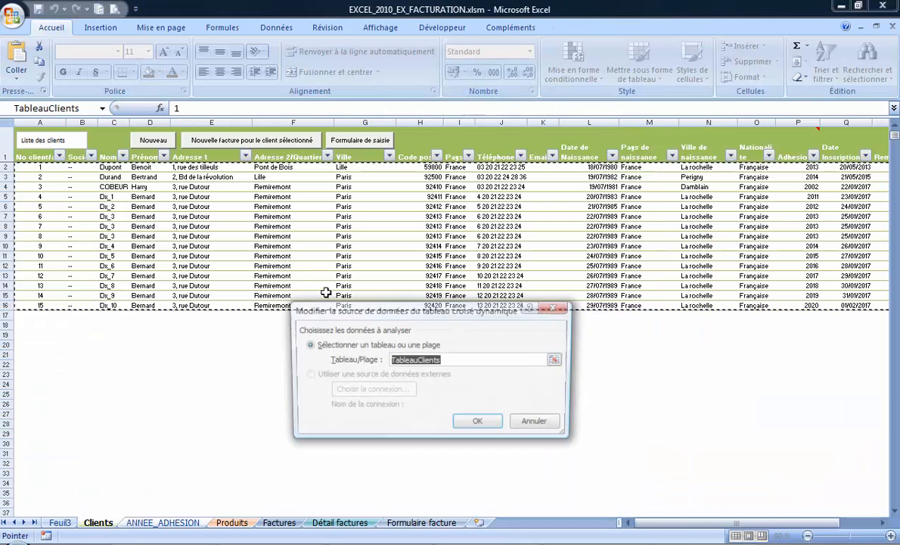
{"action": "left_click", "coordinate": [482, 424]}
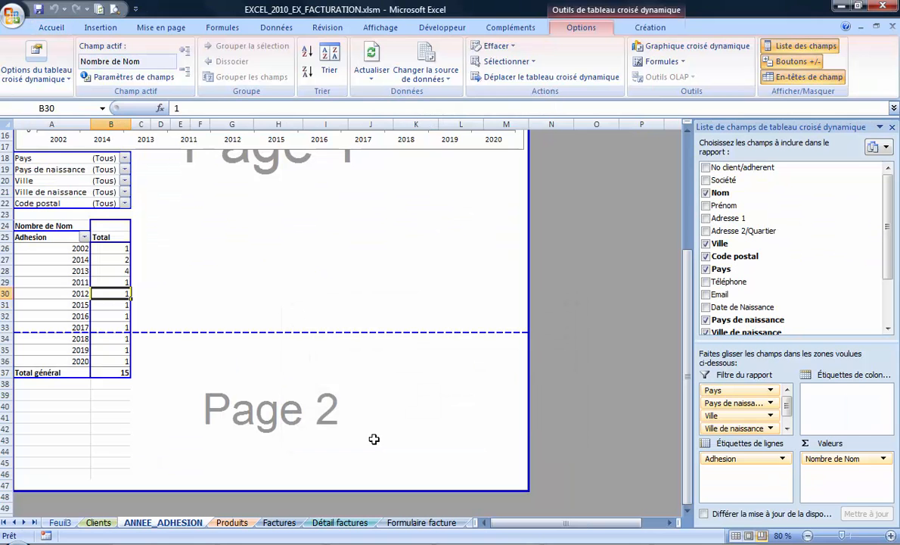
- Open the Name Manager and examine the BdD_CLIENTS formula and the range it covers on the Clients sheet
{"action": "left_click", "coordinate": [278, 30]}
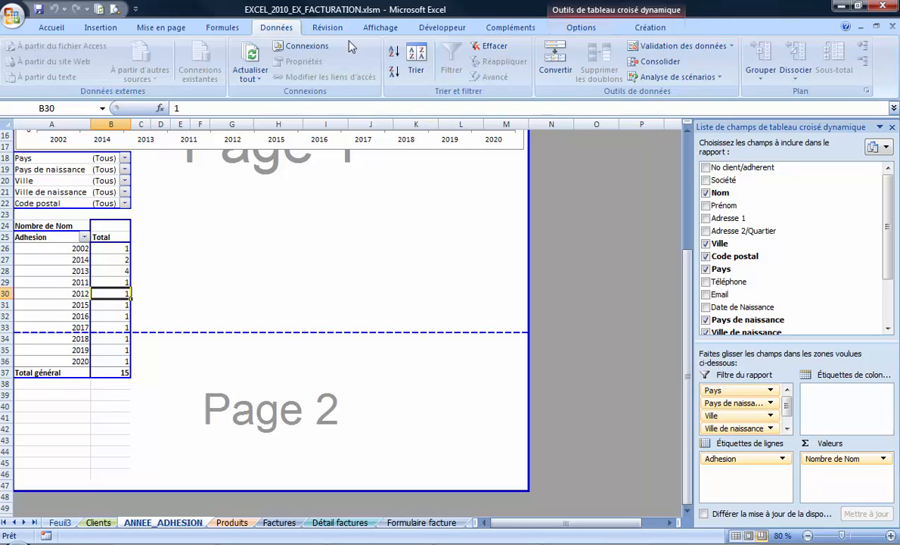
{"action": "scroll", "coordinate": [281, 59], "scroll_direction": "up", "scroll_amount": 1}
{"action": "left_click", "coordinate": [362, 62]}
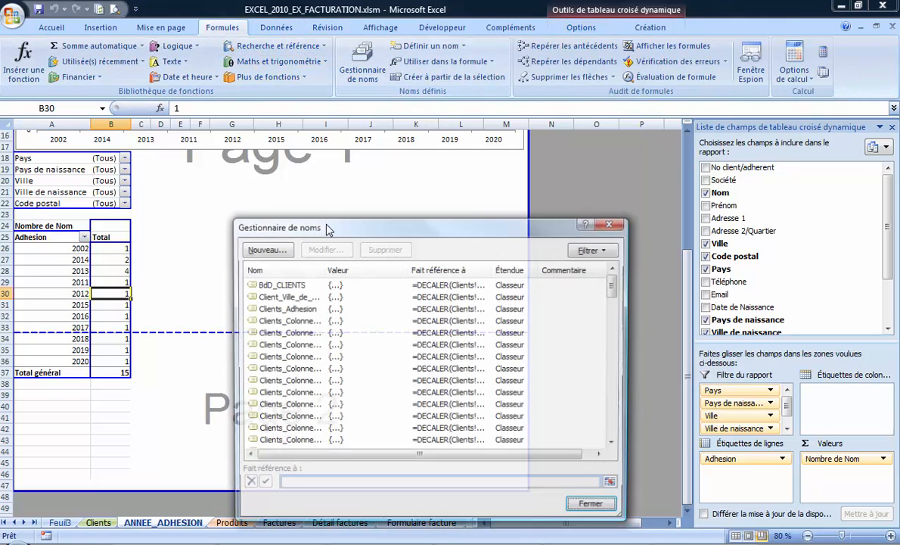
{"action": "left_click", "coordinate": [288, 285]}
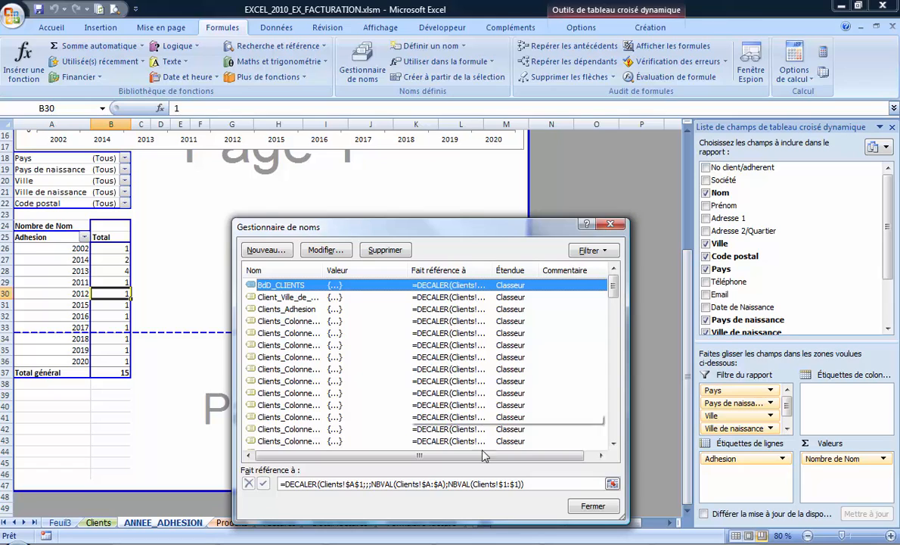
{"action": "left_click", "coordinate": [533, 485]}
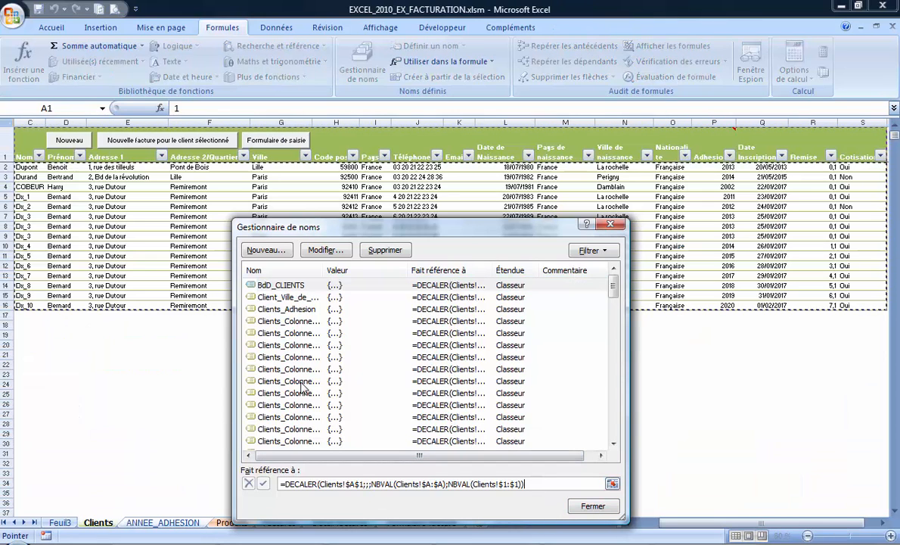